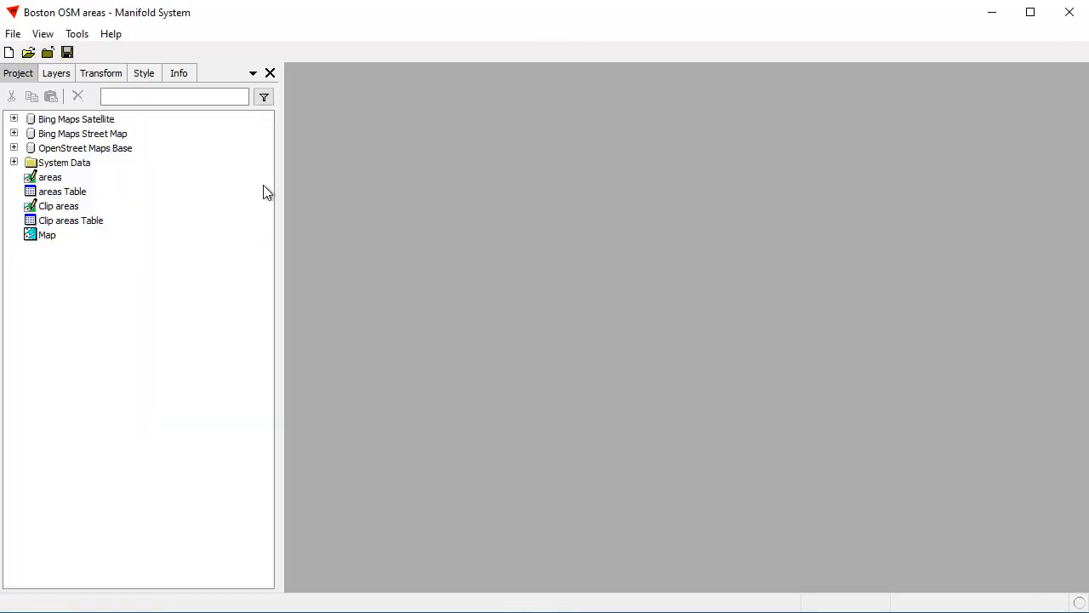
# Open the Map at the downtown Boston waterfront blocks and hide the Bing Maps Street Map layer
pyautogui.doubleClick(47, 236)
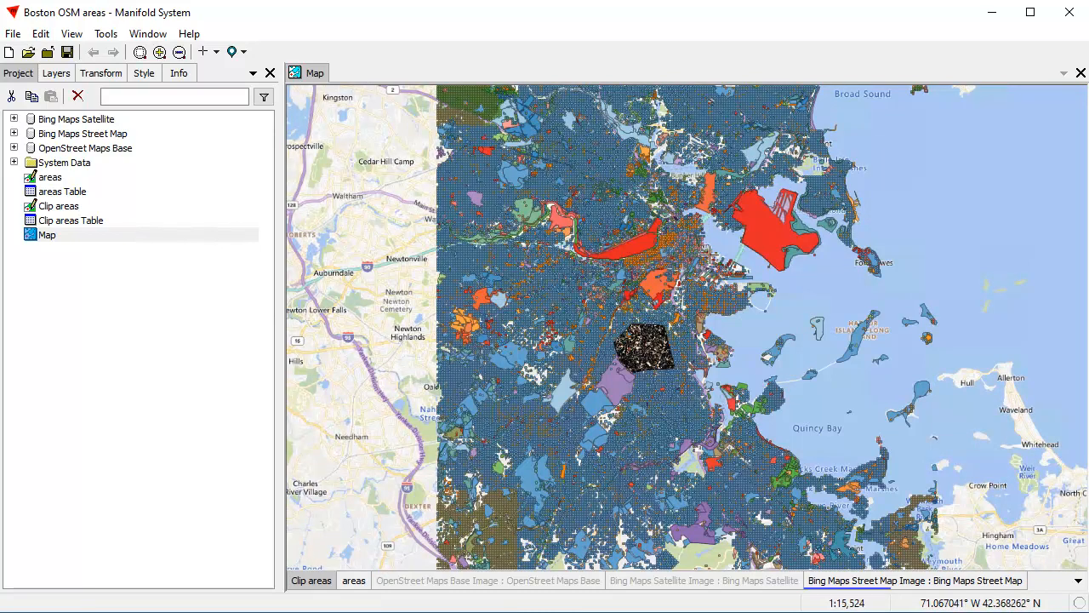
pyautogui.scroll(5, 713, 270)
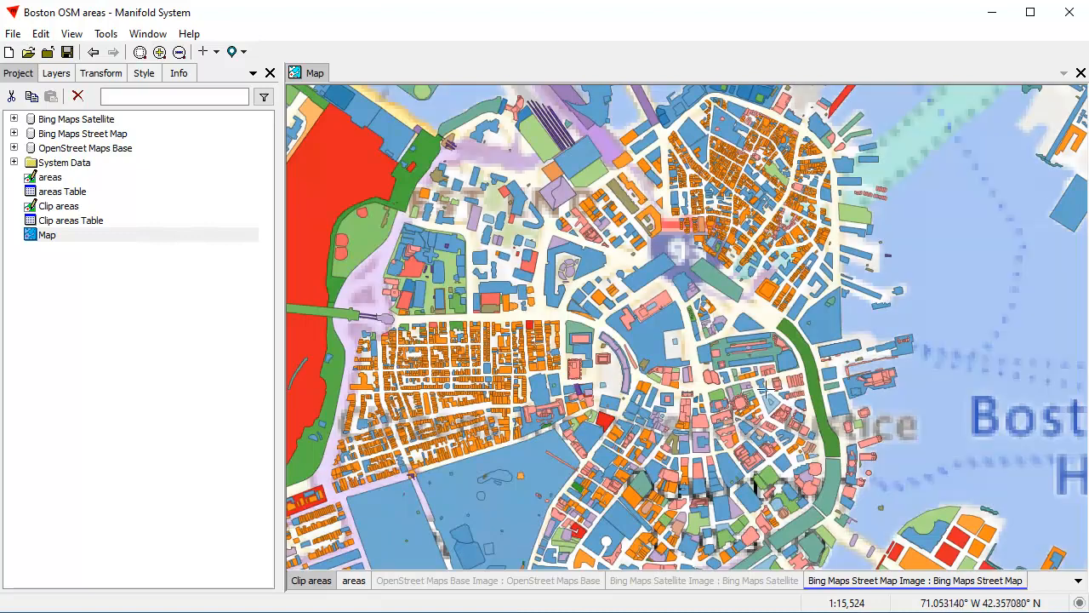
pyautogui.moveTo(759, 447); pyautogui.dragTo(664, 306)
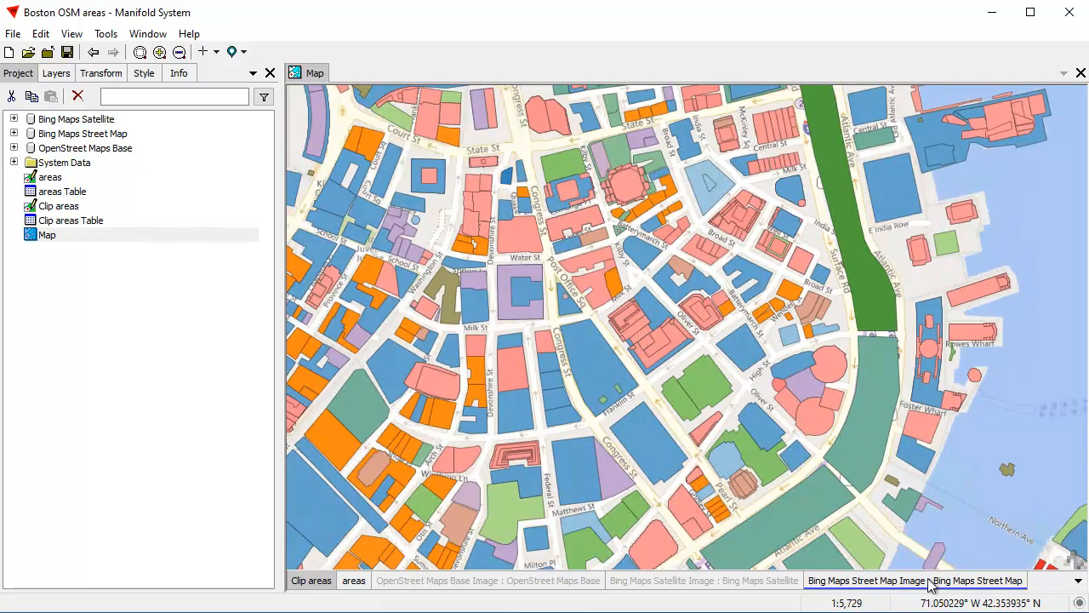
pyautogui.keyDown('shift'); pyautogui.click(942, 580); pyautogui.keyUp('shift')
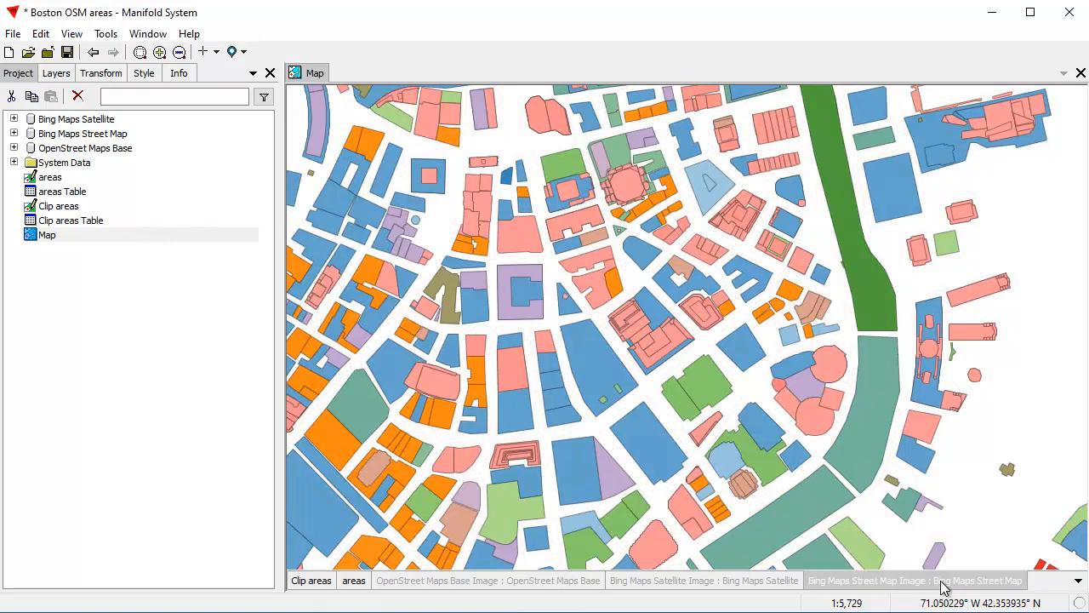
# In the areas layer, outline a new area around the downtown blocks just west of the long green waterfront strip, following the surrounding streets
pyautogui.moveTo(722, 352); pyautogui.dragTo(642, 353)
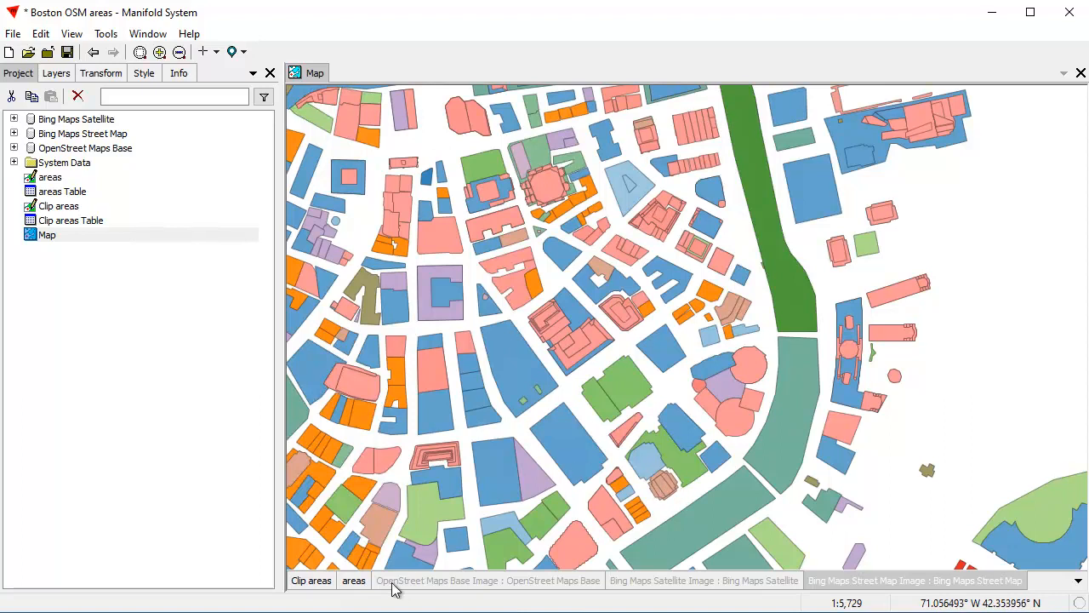
pyautogui.click(351, 581)
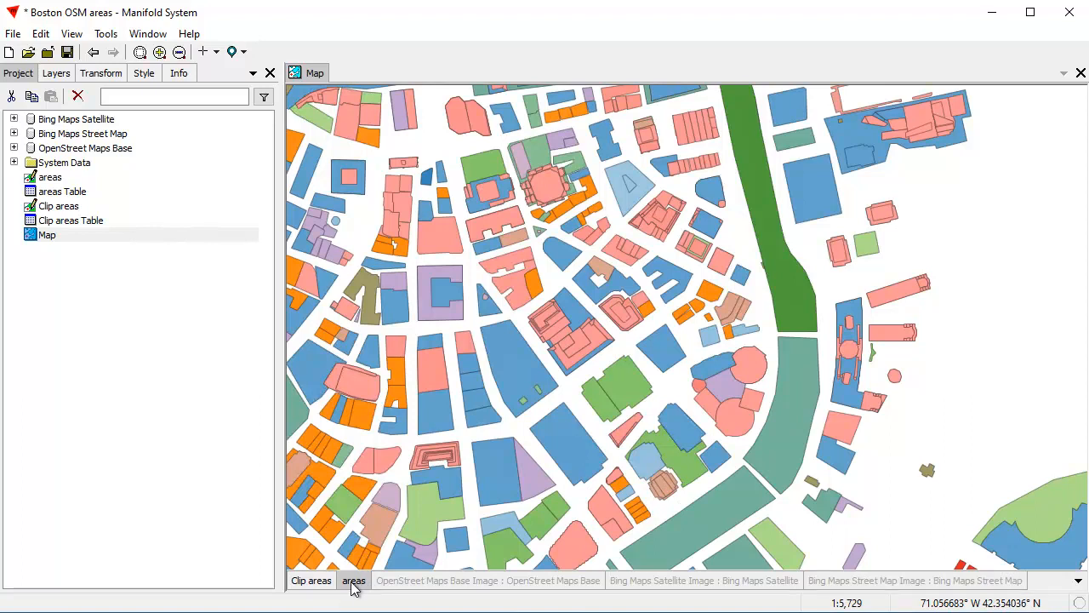
pyautogui.click(217, 53)
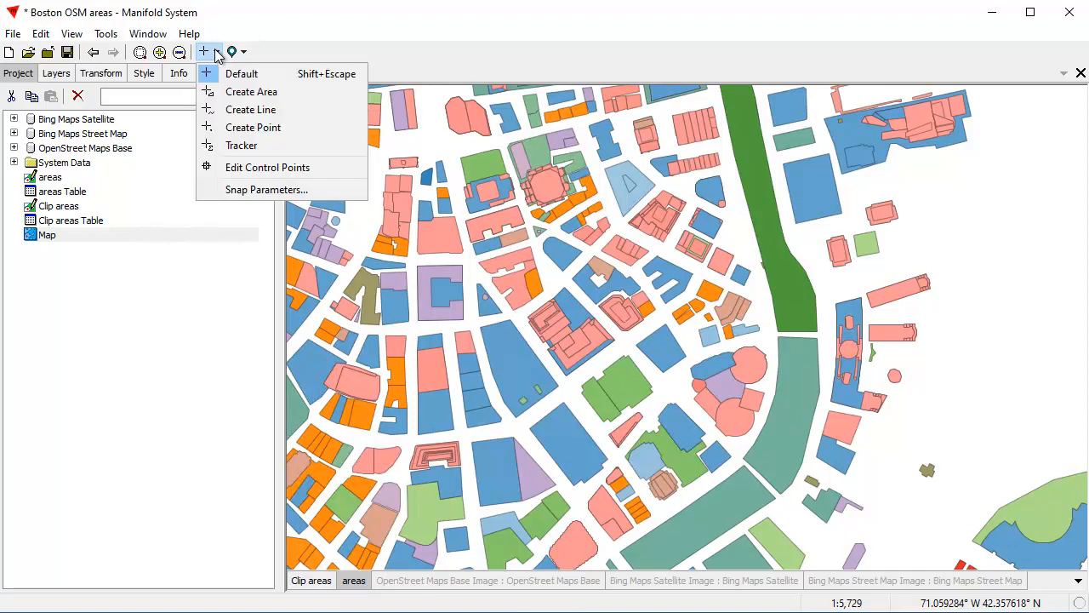
pyautogui.click(241, 92)
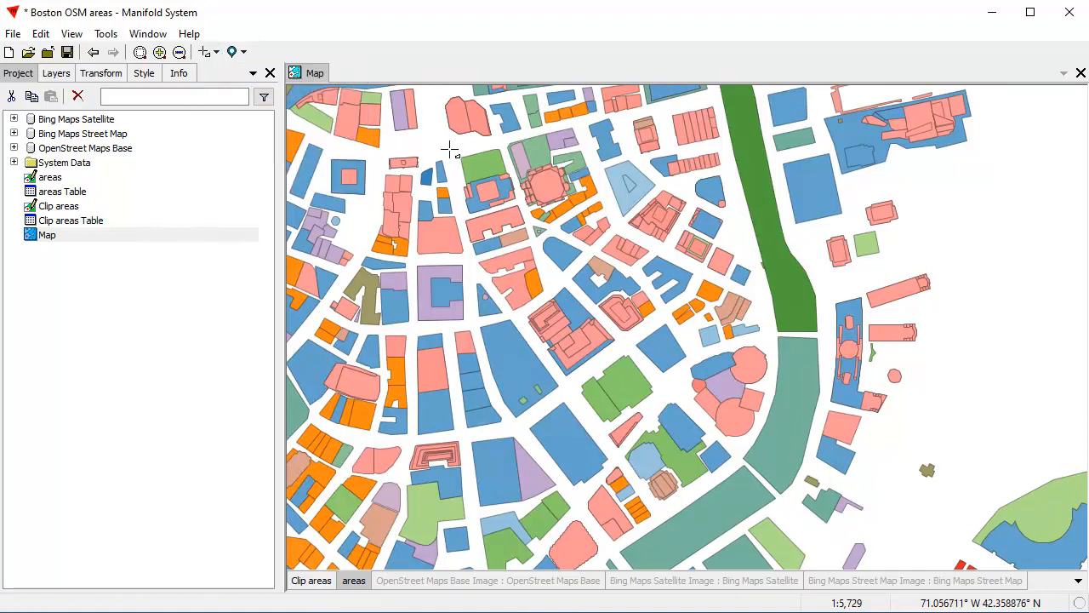
pyautogui.click(449, 149)
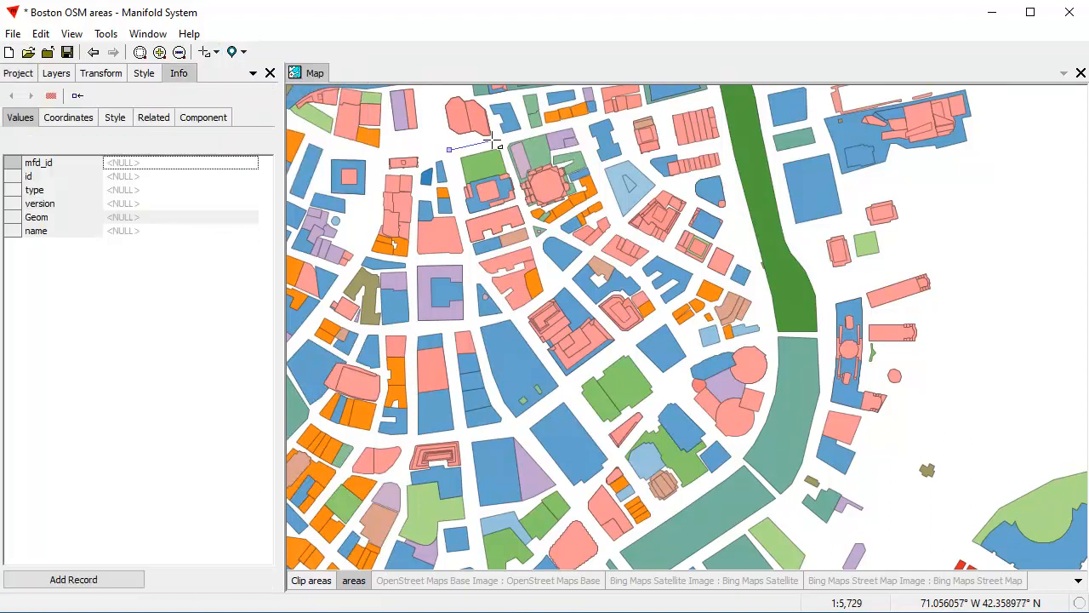
pyautogui.click(591, 118)
pyautogui.click(716, 92)
pyautogui.click(736, 204)
pyautogui.click(763, 293)
pyautogui.click(772, 347)
pyautogui.click(769, 393)
pyautogui.click(747, 442)
pyautogui.click(731, 465)
pyautogui.click(687, 497)
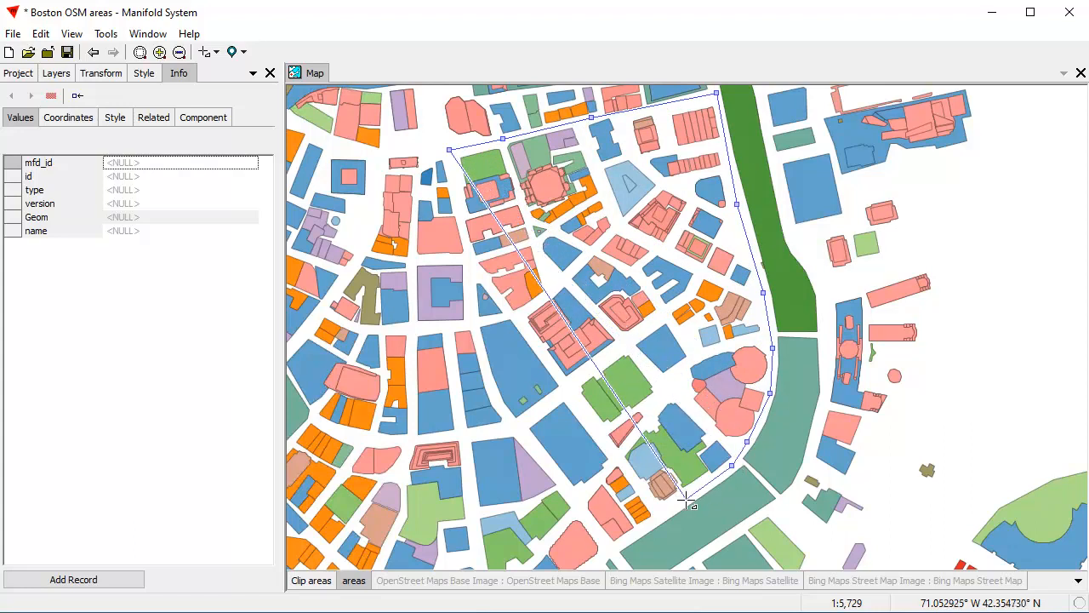
pyautogui.click(608, 552)
pyautogui.click(572, 499)
pyautogui.click(555, 473)
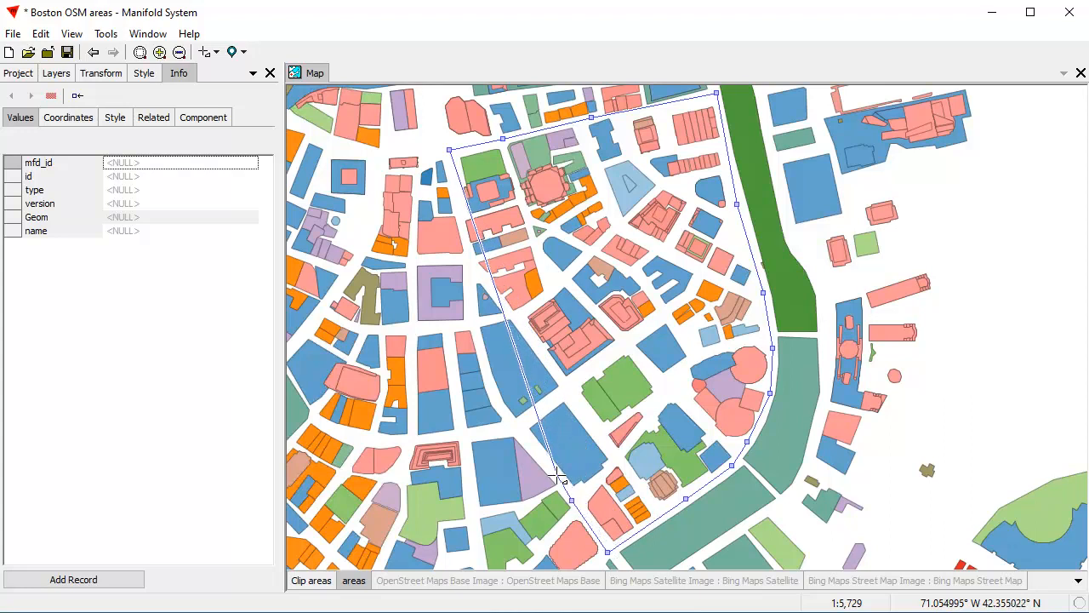
pyautogui.click(508, 423)
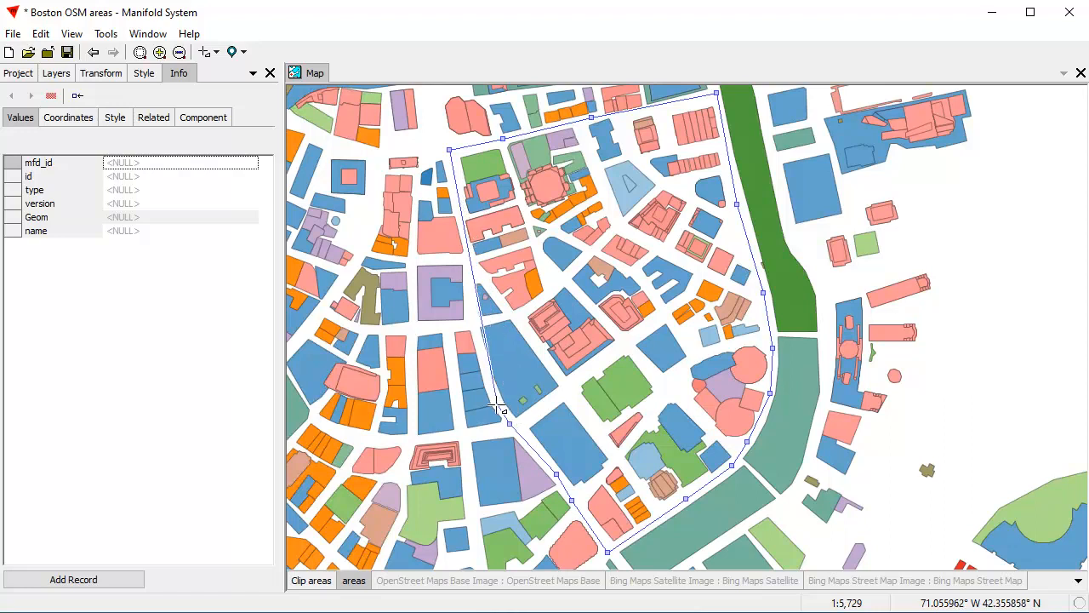
pyautogui.click(489, 381)
pyautogui.click(473, 322)
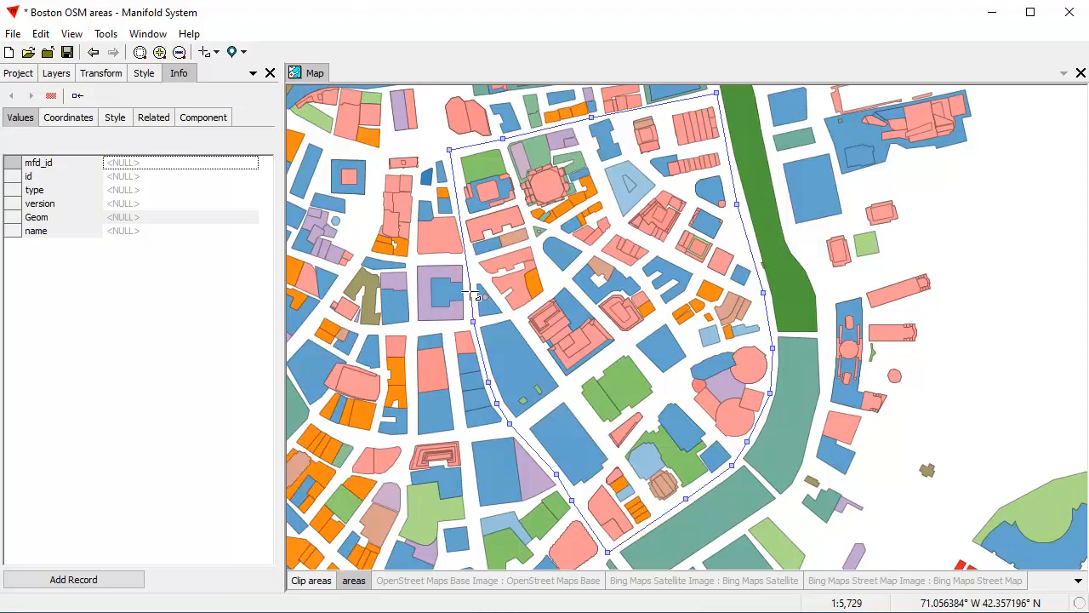
pyautogui.click(468, 290)
# Clip the outlined area against the existing areas with Keep inner part off, and add it as a record
pyautogui.rightClick(469, 270)
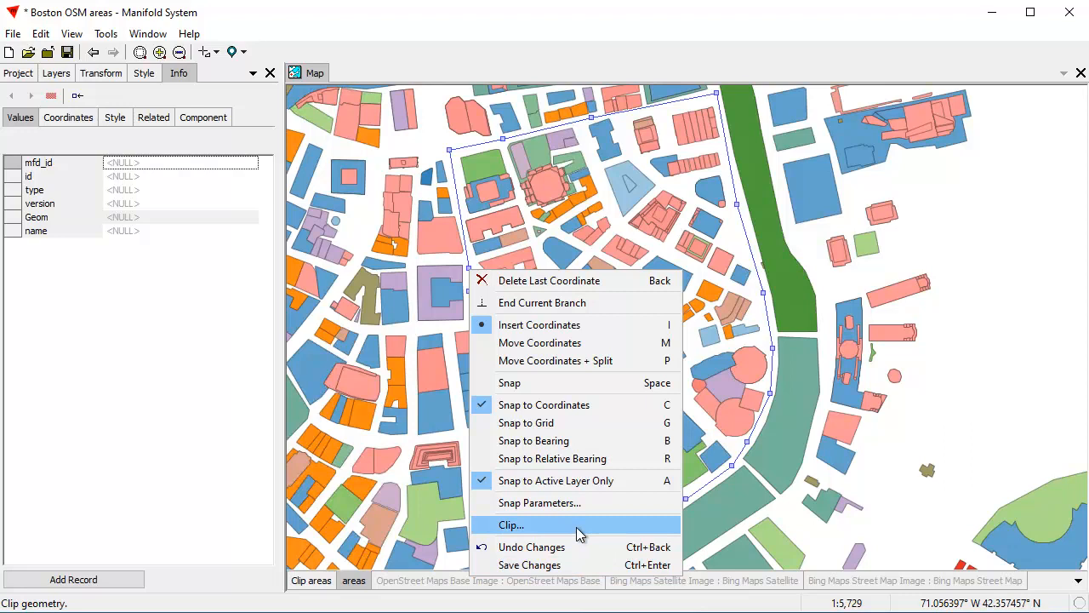
pyautogui.click(510, 525)
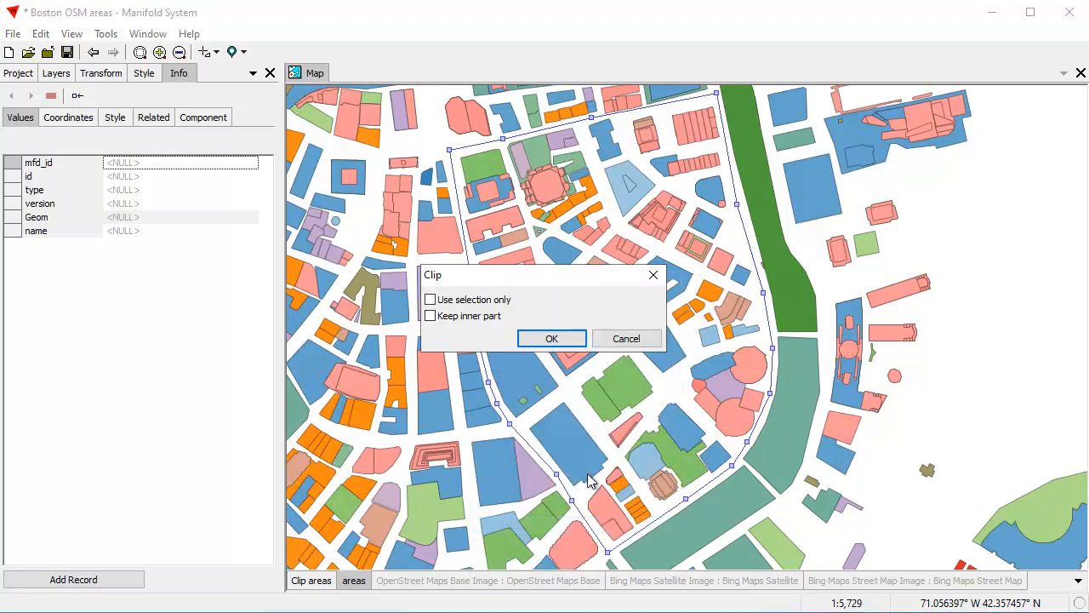
pyautogui.moveTo(567, 283); pyautogui.dragTo(960, 147)
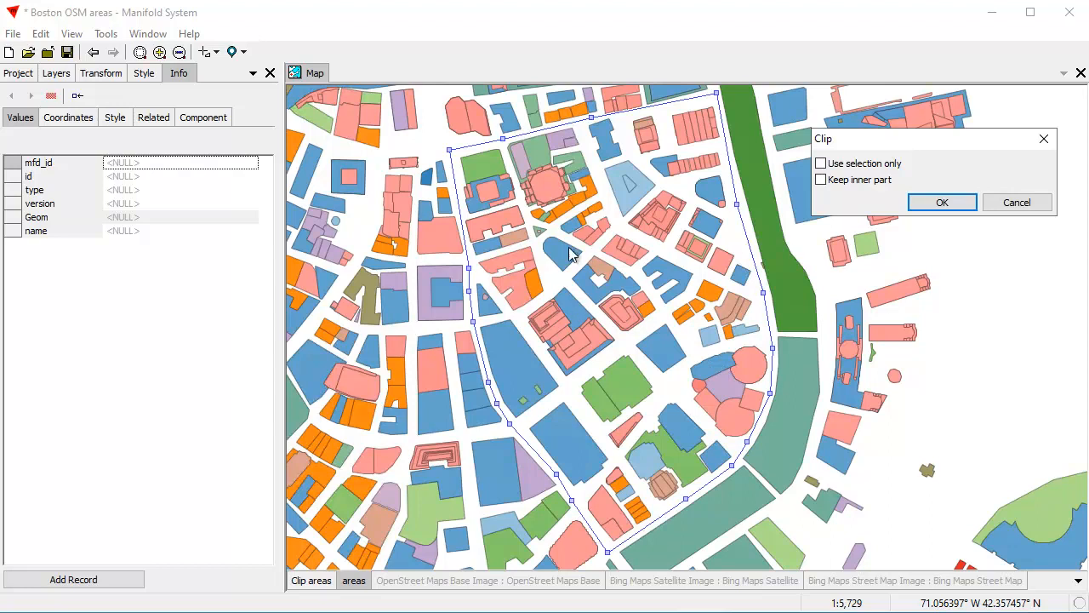
pyautogui.click(946, 209)
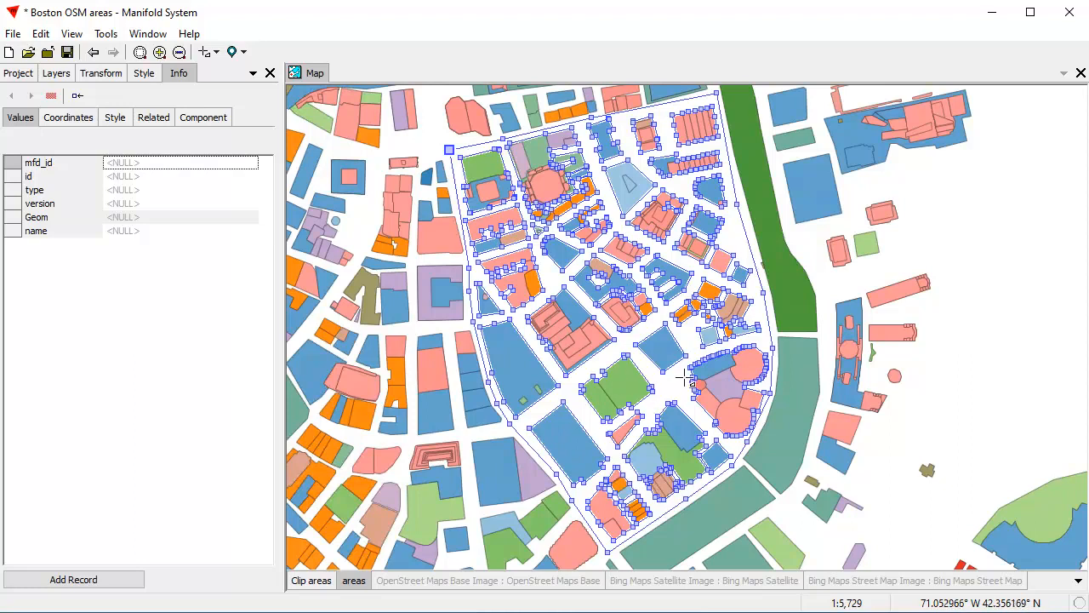
pyautogui.click(99, 585)
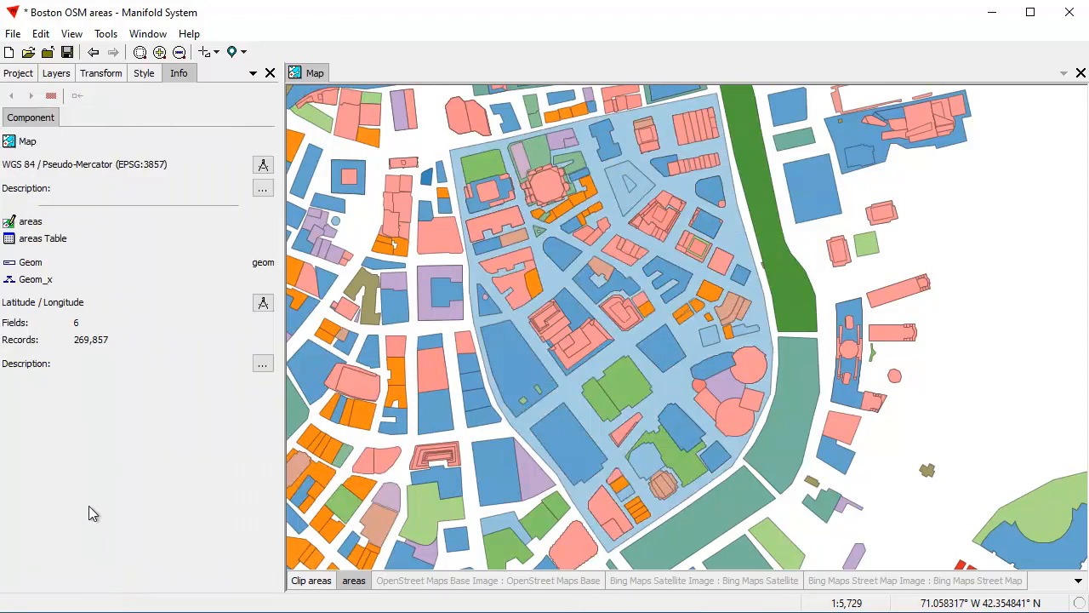
# Return to the default cursor, select the new street-shaped area and cut it from the areas layer
pyautogui.click(215, 53)
pyautogui.click(234, 76)
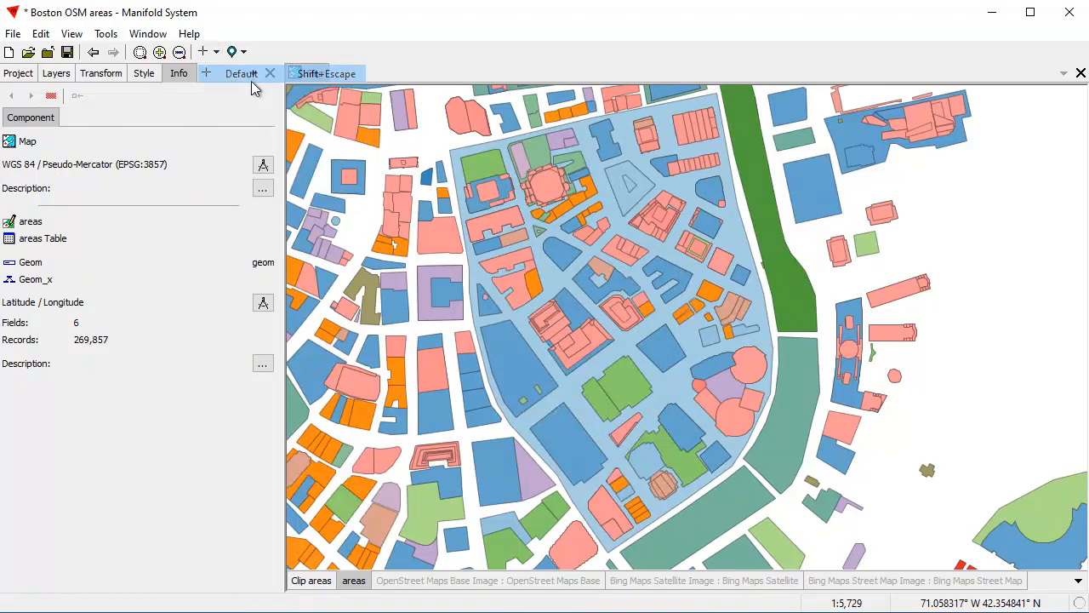
pyautogui.click(676, 378)
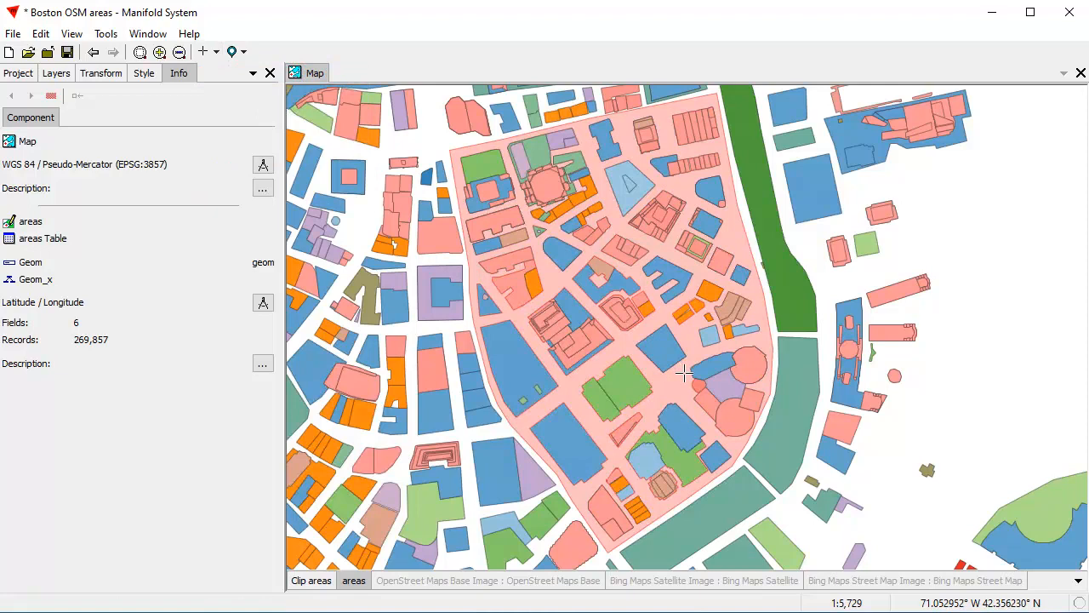
pyautogui.click(39, 36)
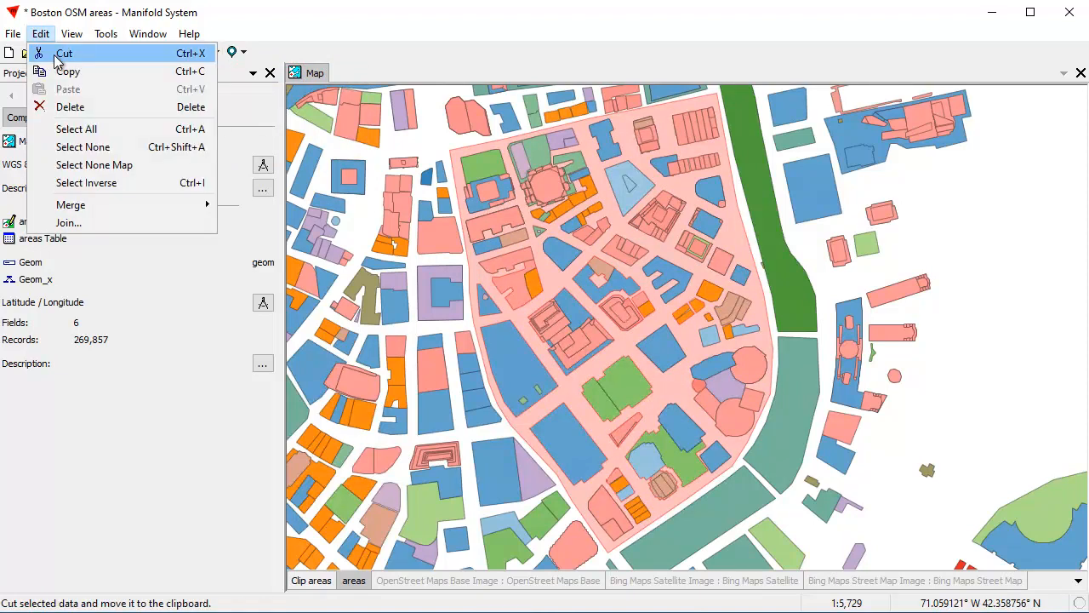
pyautogui.click(44, 55)
pyautogui.click(602, 348)
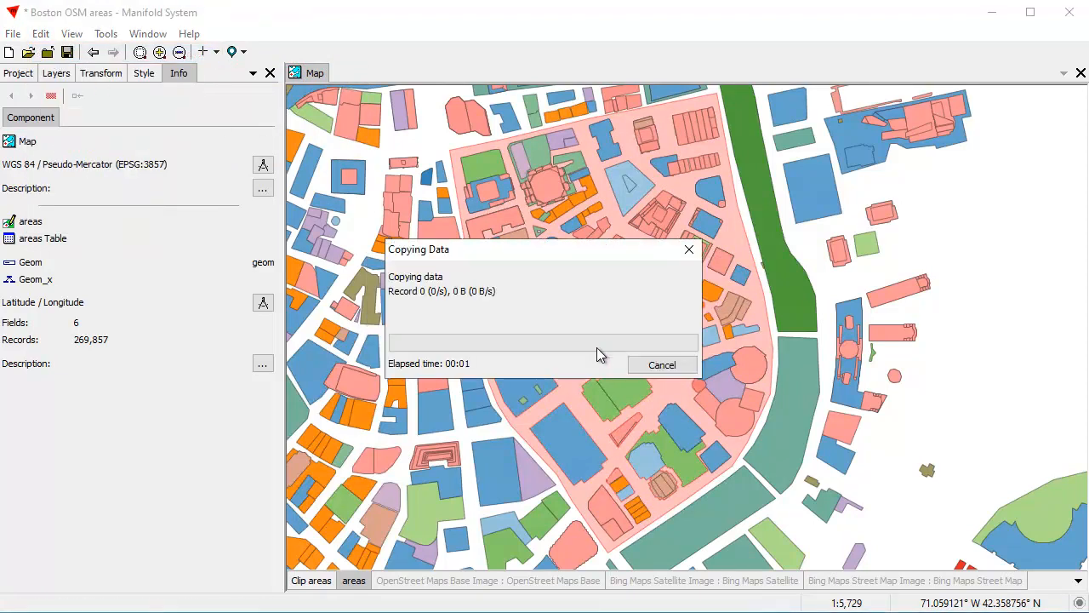
# Paste the cut street-shaped area into the Clip areas layer
pyautogui.click(321, 585)
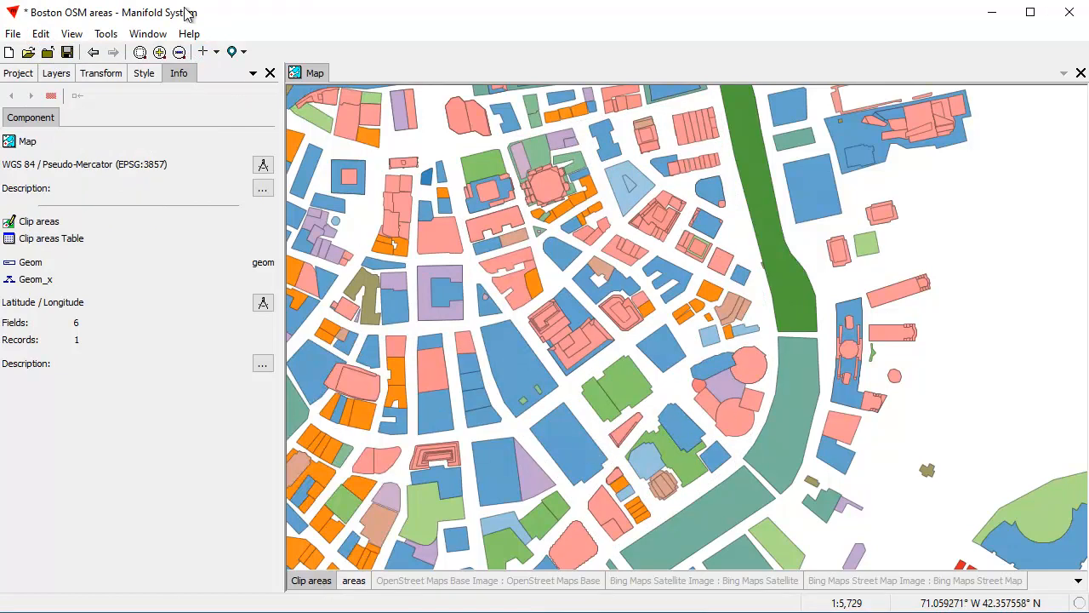
pyautogui.click(40, 33)
pyautogui.click(89, 90)
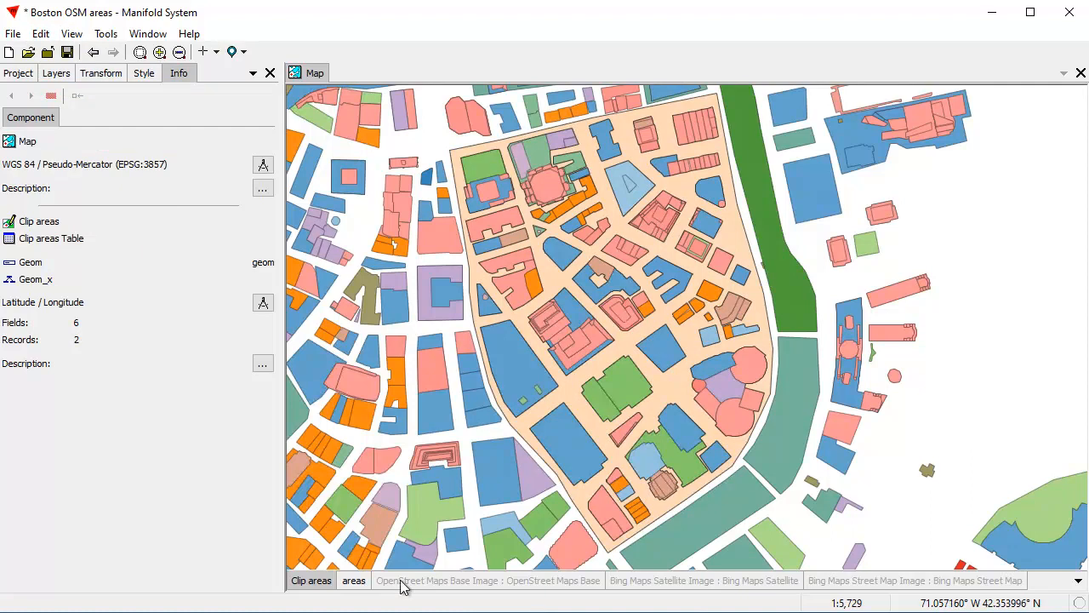
# Compare the map with and without the areas layer, leaving that layer hidden
pyautogui.keyDown('shift'); pyautogui.click(353, 581); pyautogui.keyUp('shift')
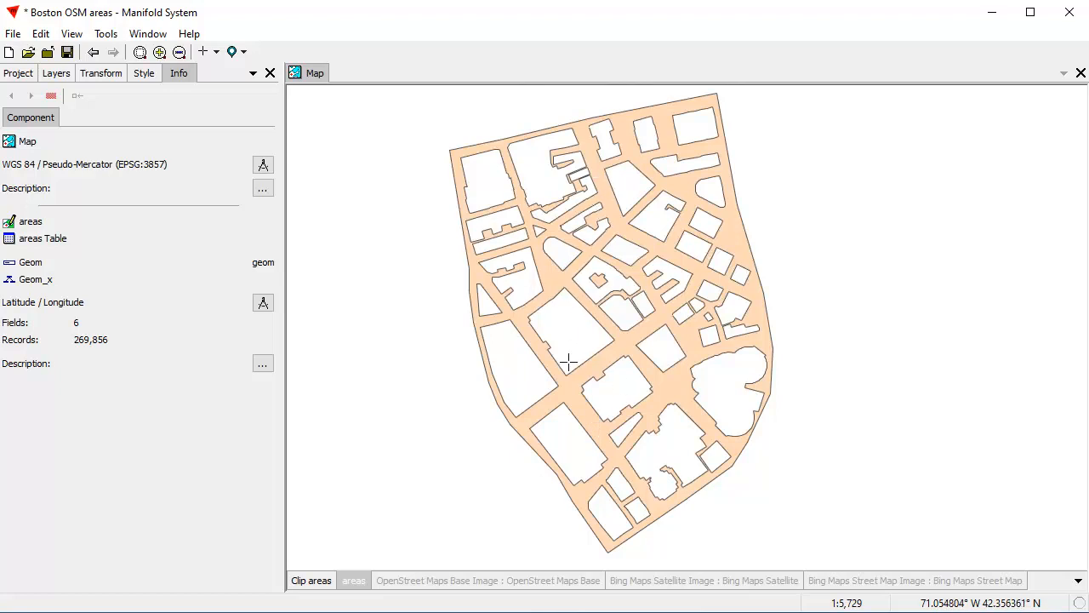
pyautogui.keyDown('shift'); pyautogui.click(356, 582); pyautogui.keyUp('shift')
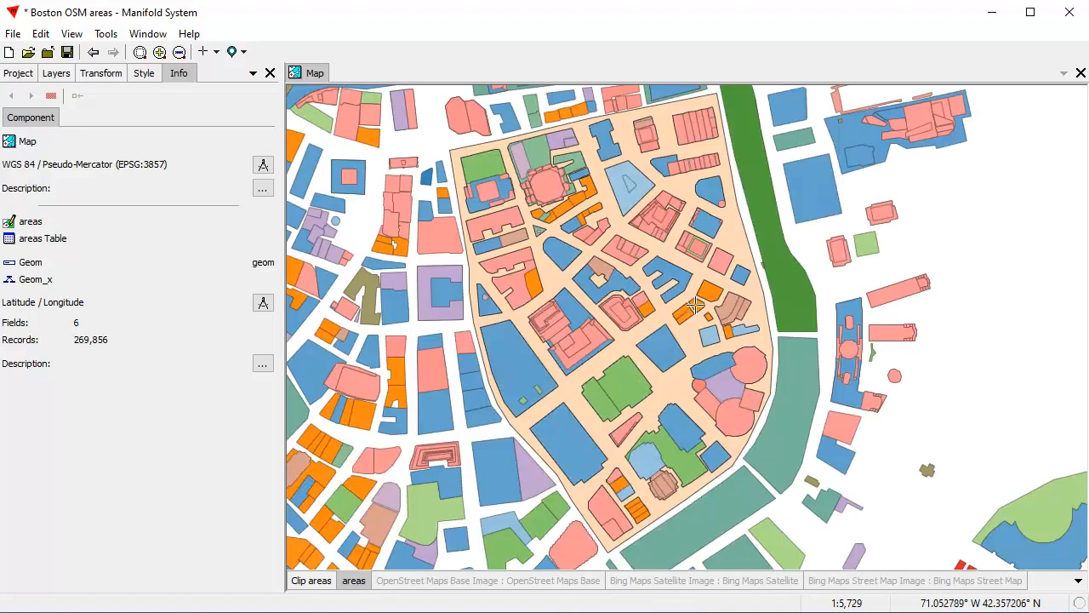
pyautogui.keyDown('shift'); pyautogui.click(356, 582); pyautogui.keyUp('shift')
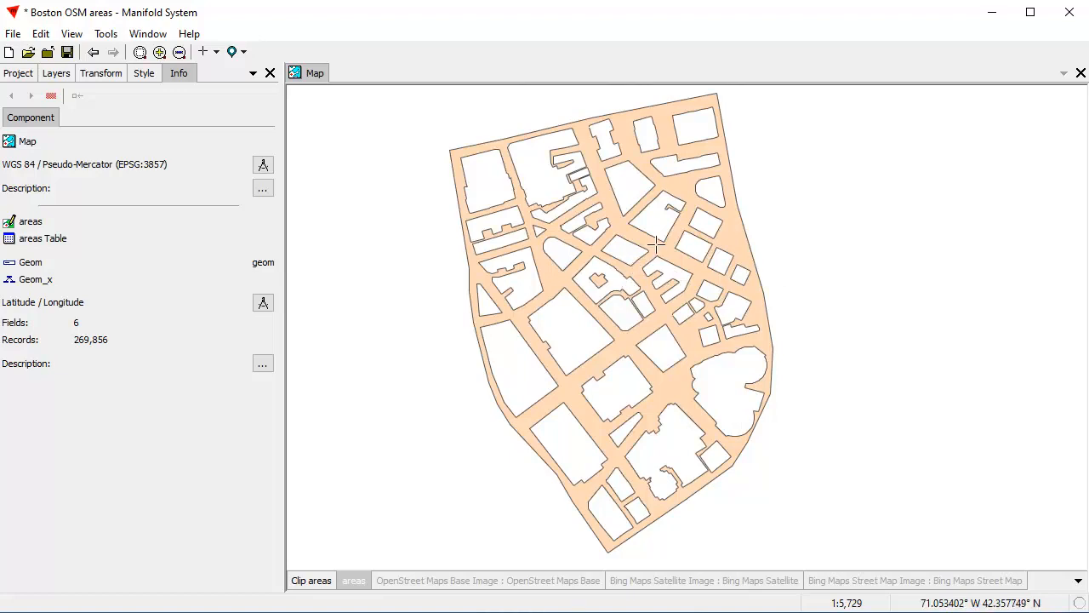
# In the Clip areas layer, draw a V-shaped four-point line from northwest of the street area through its centre to beyond its east edge
pyautogui.click(330, 582)
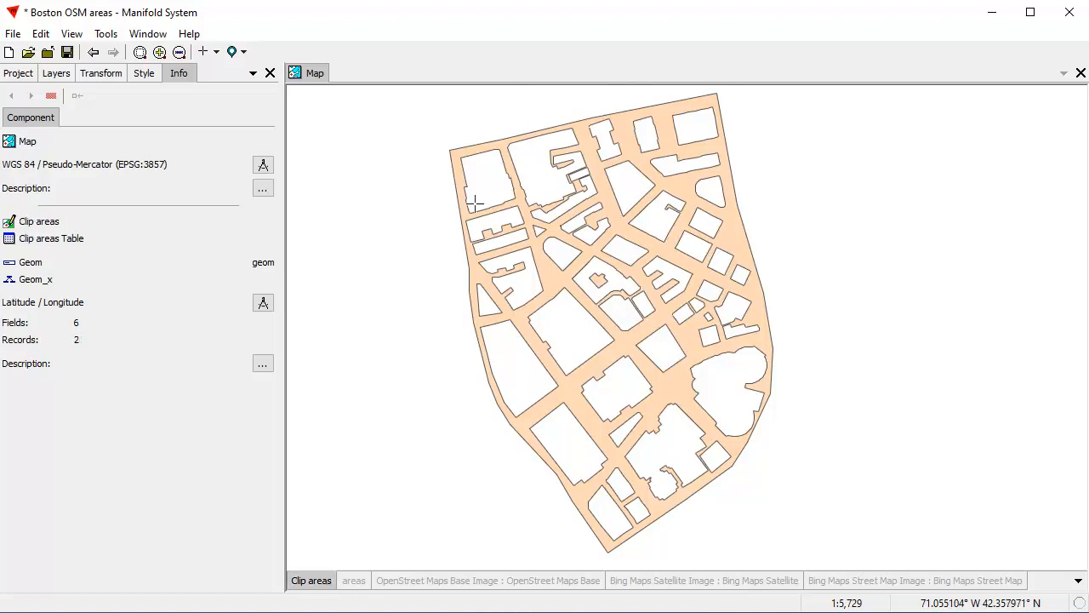
pyautogui.click(216, 52)
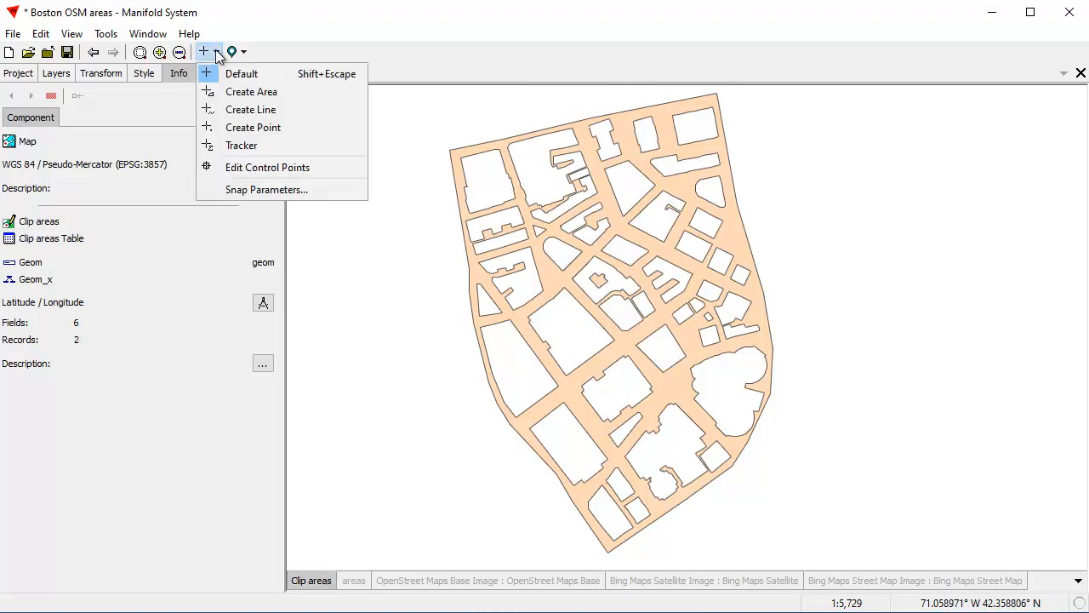
pyautogui.click(266, 113)
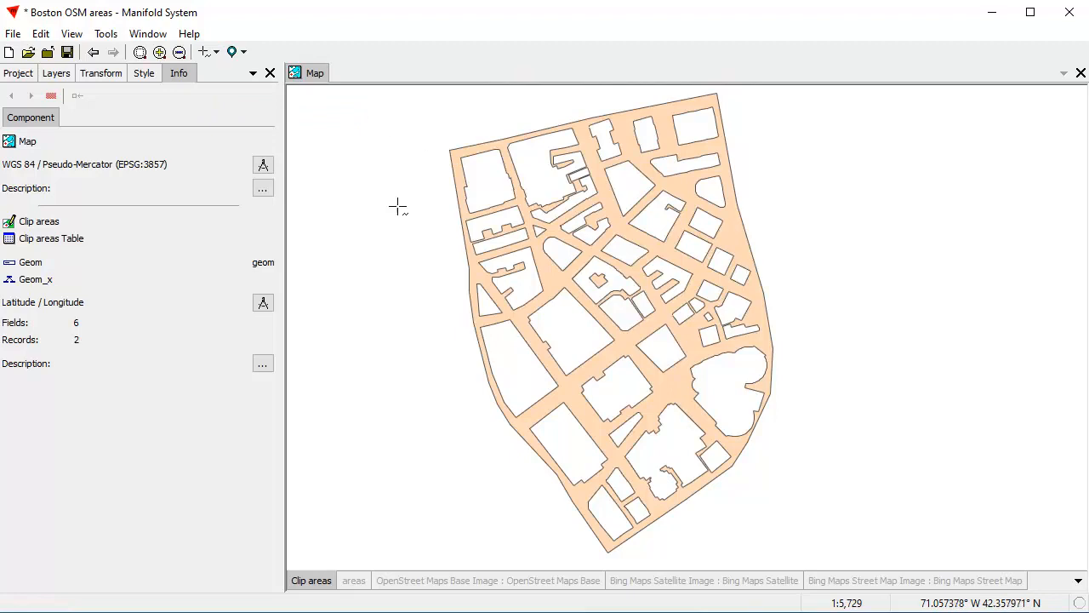
pyautogui.click(389, 105)
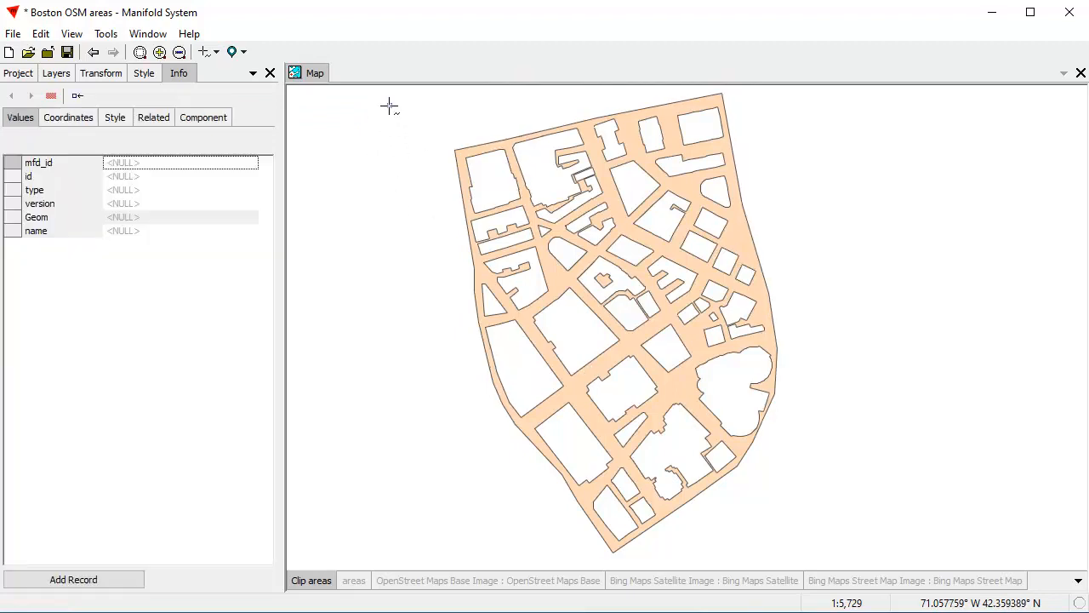
pyautogui.click(632, 343)
pyautogui.click(674, 392)
pyautogui.click(850, 220)
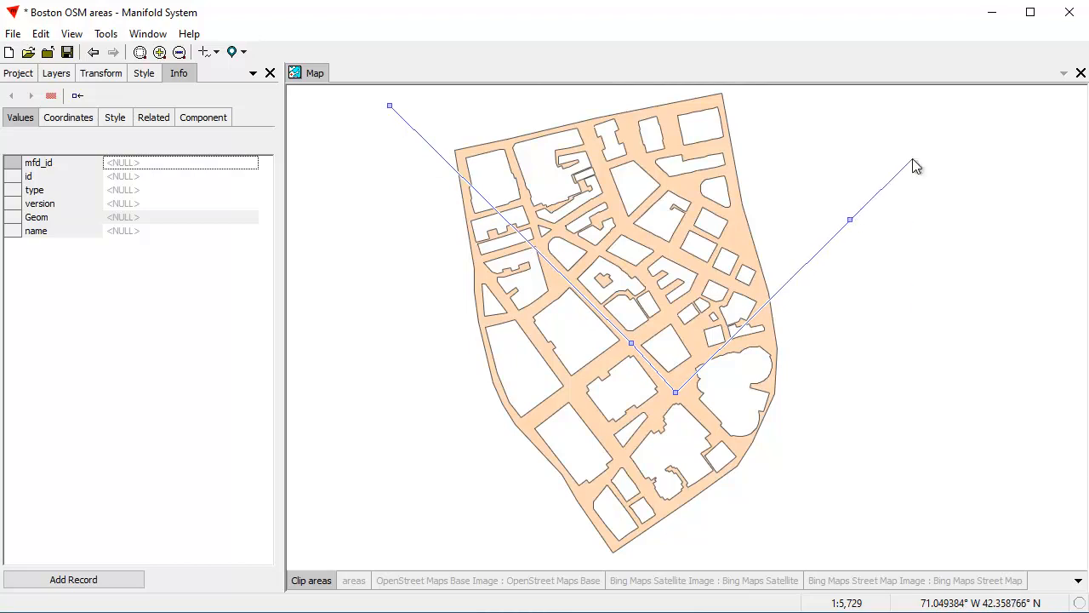
# Clip the V-shaped line with Keep inner part enabled and add the result as a record
pyautogui.rightClick(912, 159)
pyautogui.click(958, 415)
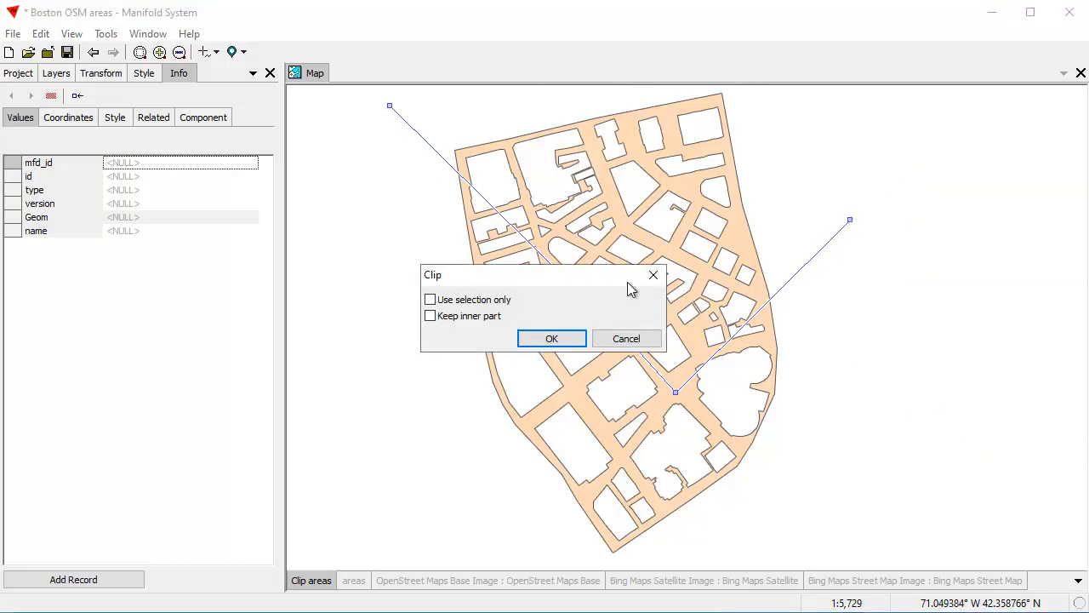
pyautogui.moveTo(570, 276); pyautogui.dragTo(918, 125)
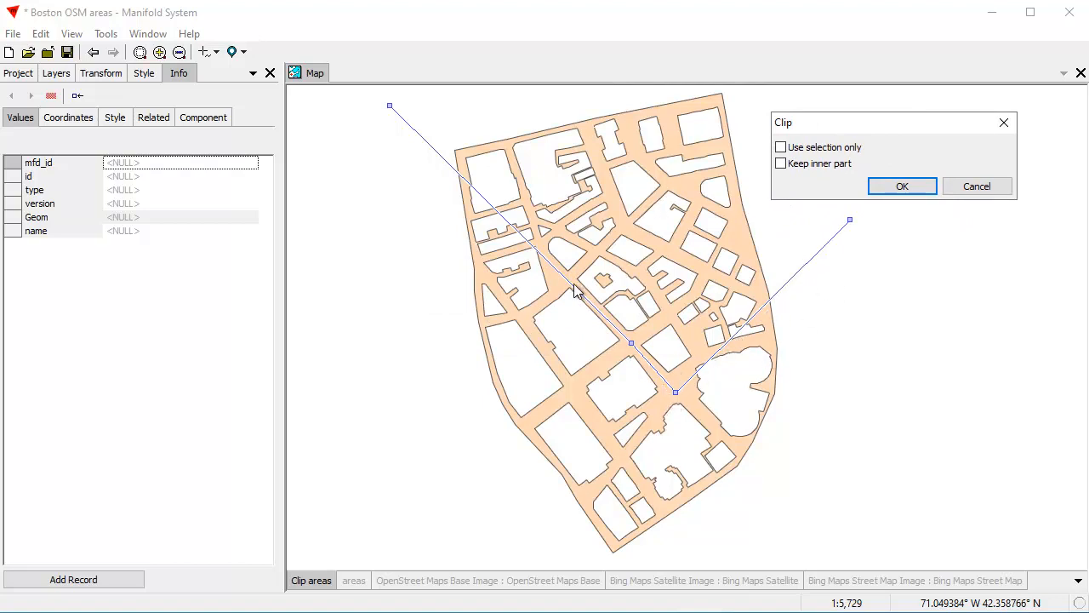
pyautogui.click(781, 163)
pyautogui.click(901, 187)
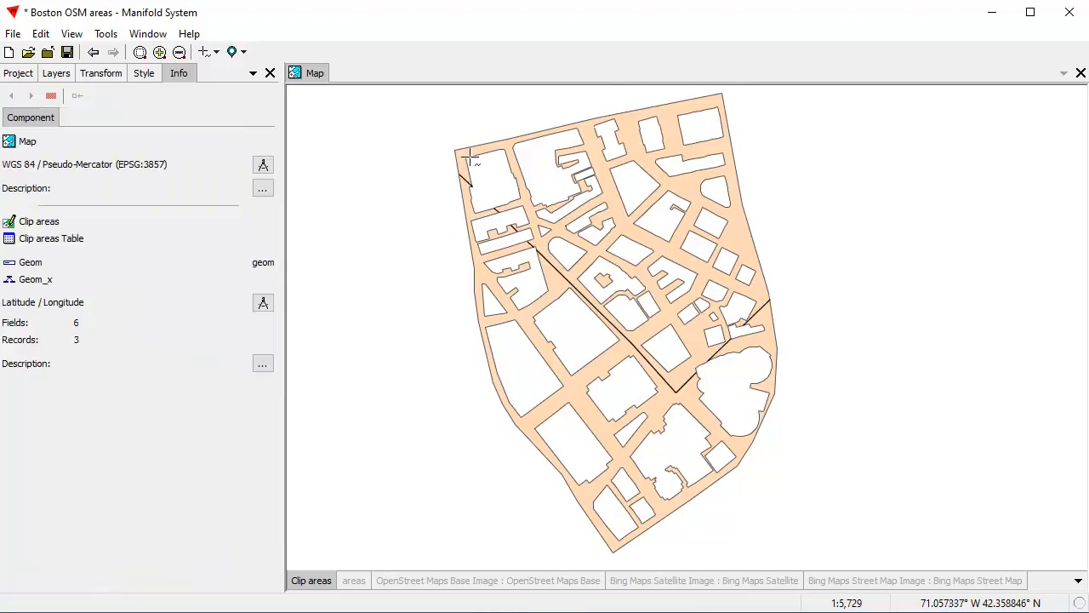
# In the Clip areas layer, draw a three-point line from west of the street area, down southwest, and across its middle to the northeast
pyautogui.click(377, 266)
pyautogui.click(440, 415)
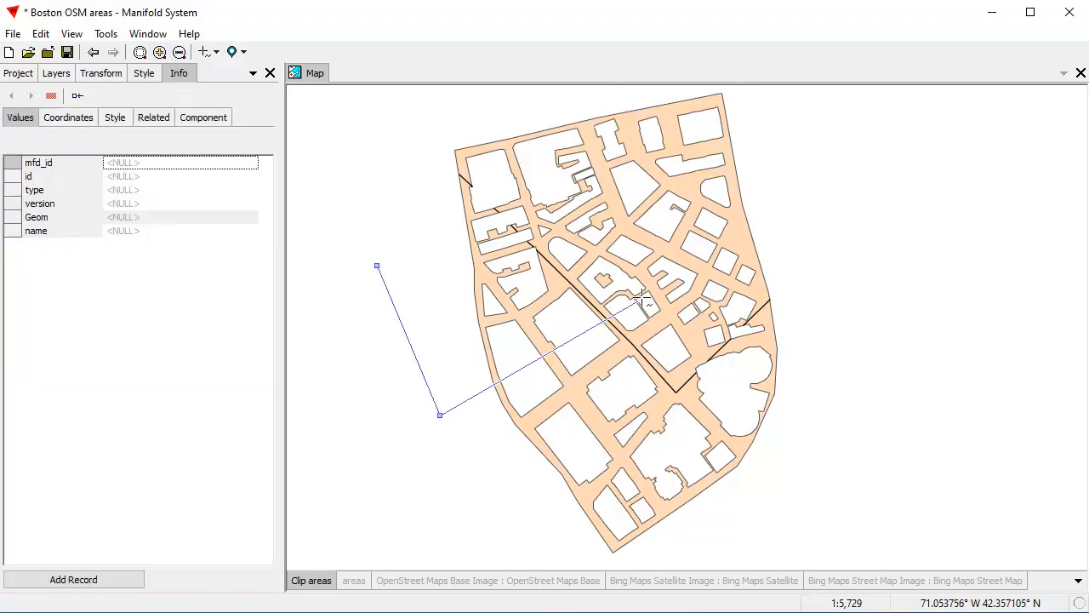
pyautogui.click(837, 180)
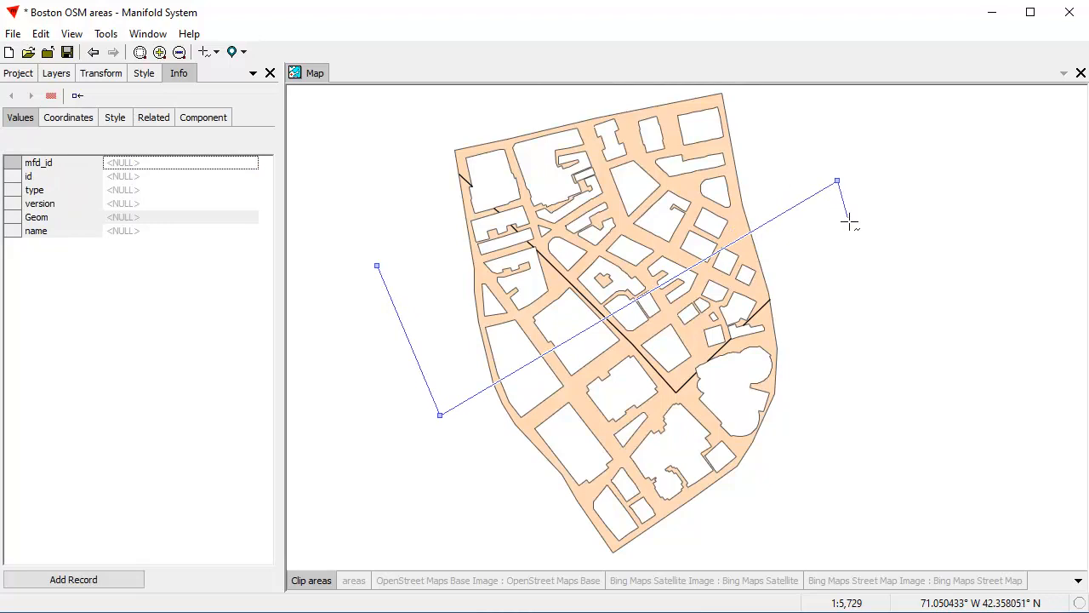
# Clip the new line with Use selection only and Keep inner part off, and add the result as a record
pyautogui.rightClick(868, 198)
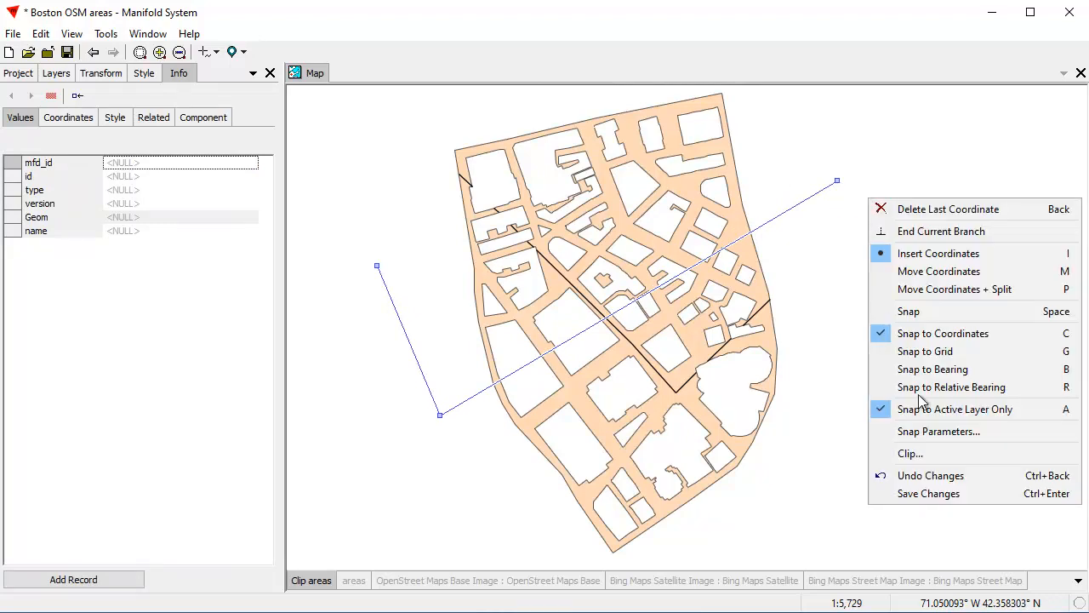
pyautogui.click(908, 454)
pyautogui.moveTo(550, 279); pyautogui.dragTo(948, 128)
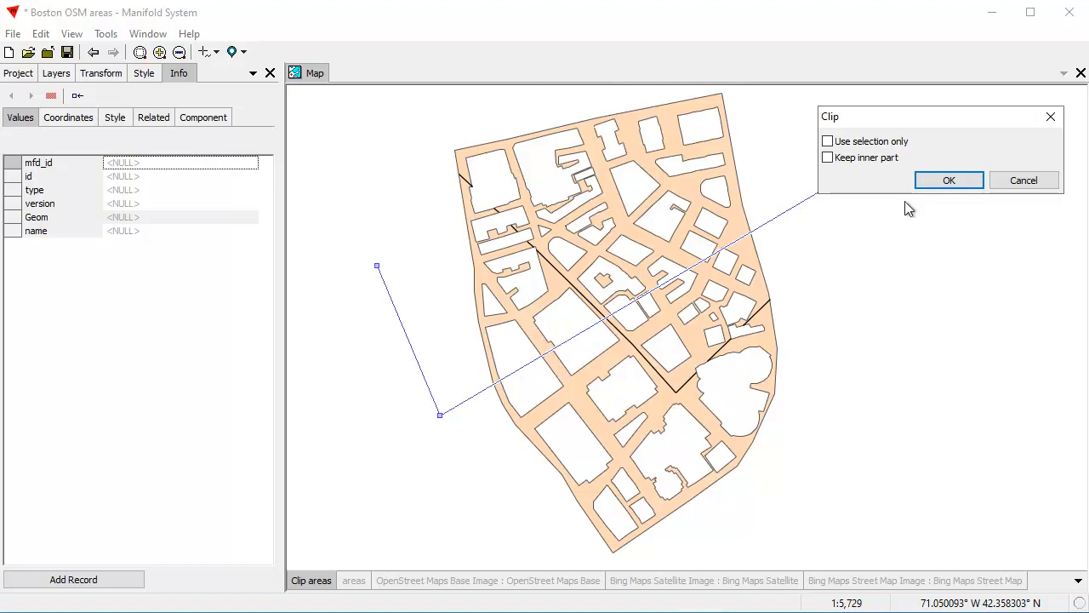
pyautogui.click(944, 180)
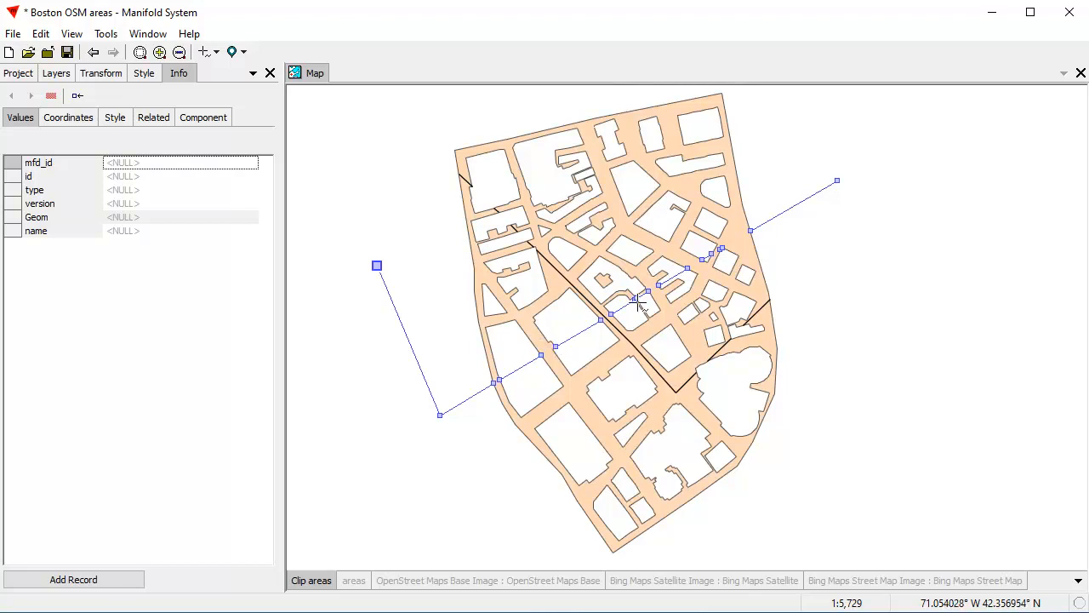
pyautogui.click(91, 584)
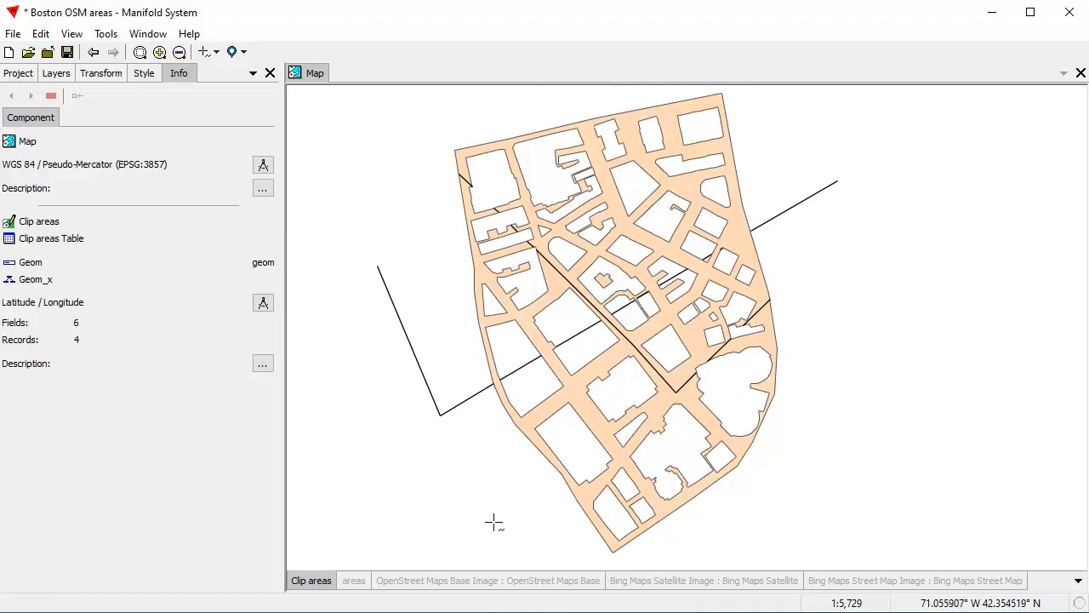
# Hide the Clip areas layer, show the areas layer and zoom to the blue E-shaped building with two notches
pyautogui.doubleClick(321, 582)
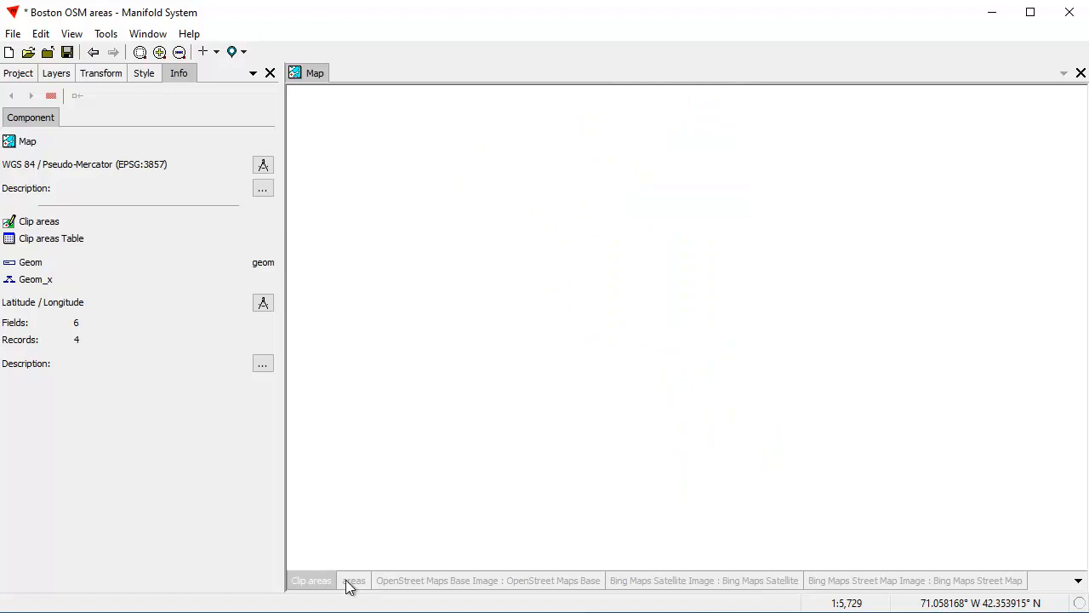
pyautogui.doubleClick(357, 581)
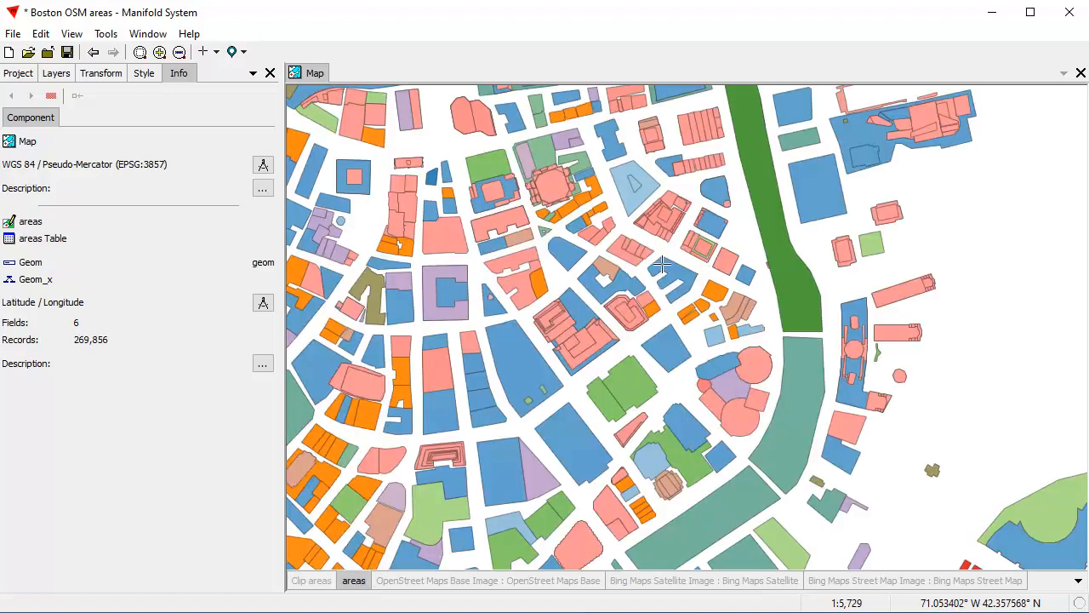
pyautogui.moveTo(708, 309); pyautogui.dragTo(708, 309)
pyautogui.moveTo(450, 113); pyautogui.dragTo(899, 540)
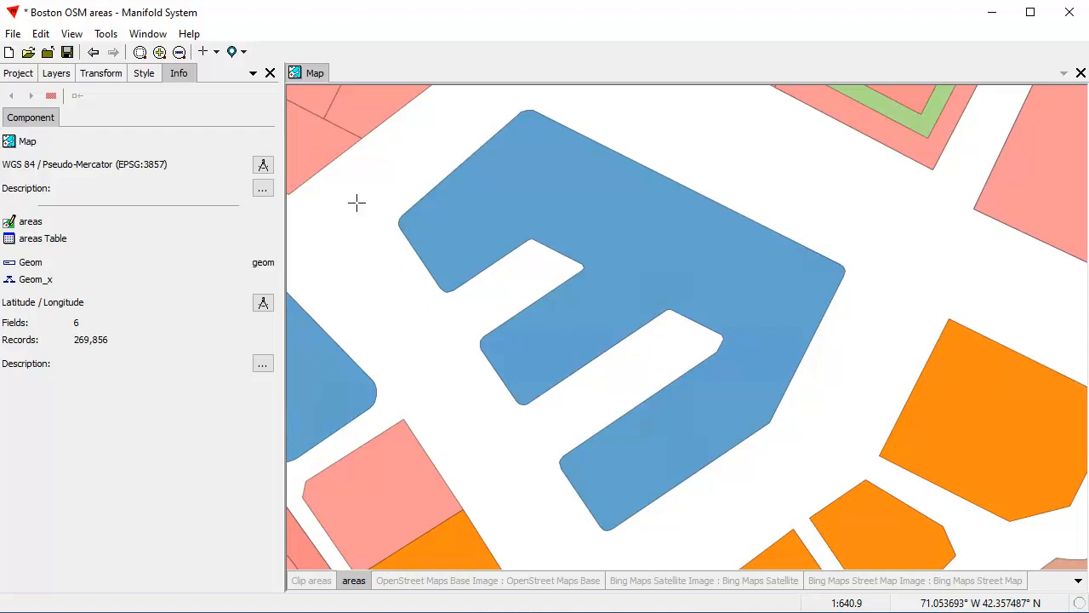
# In the areas layer, draw an eight-point area that covers both notches of the E-shaped building and closes straight across their open ends
pyautogui.click(216, 52)
pyautogui.click(256, 92)
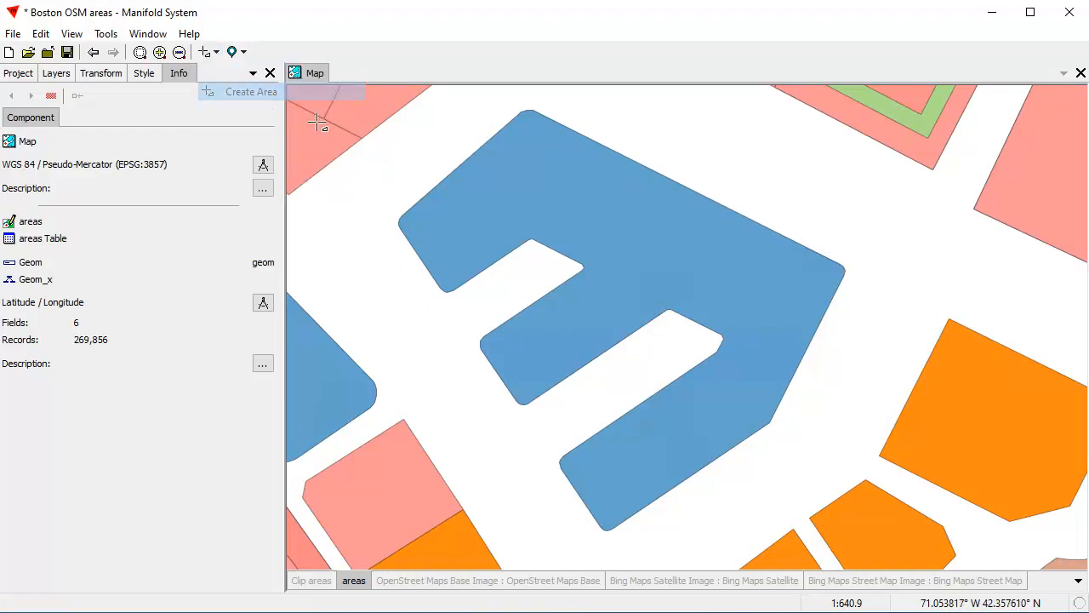
pyautogui.click(430, 282)
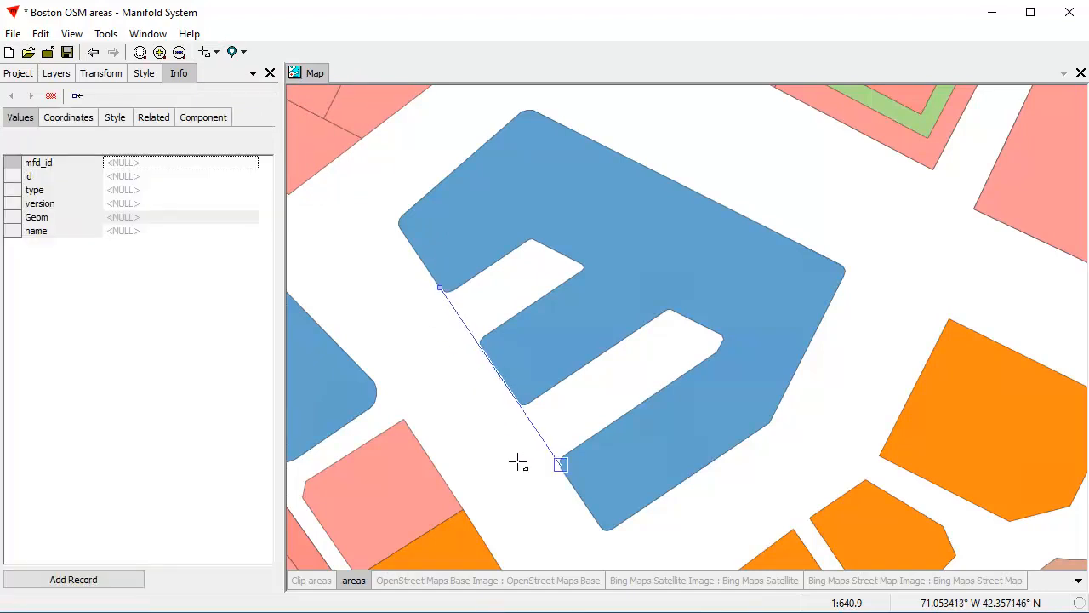
pyautogui.click(561, 469)
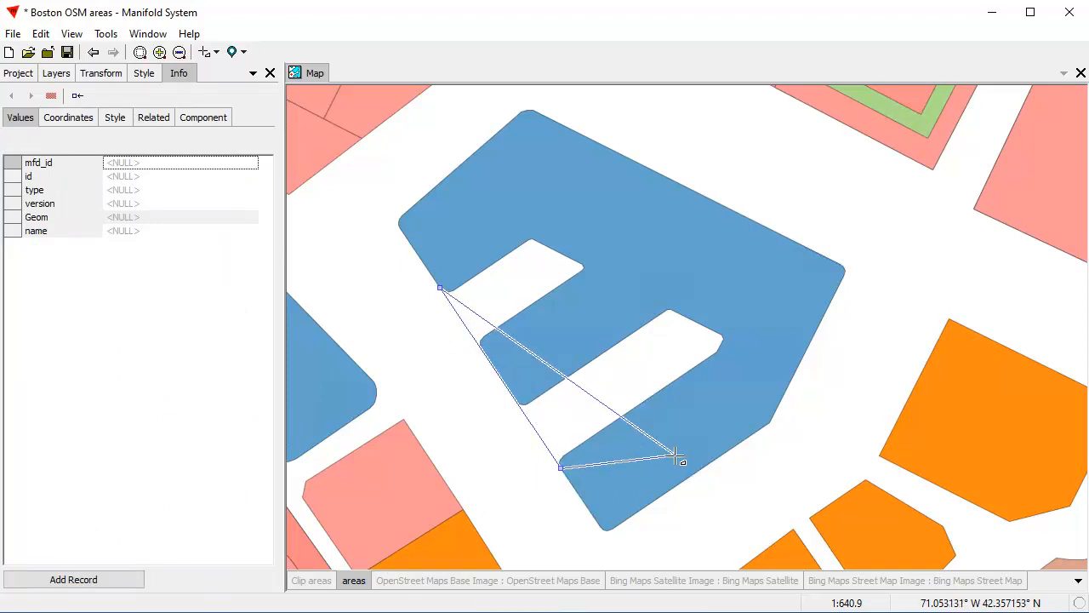
pyautogui.click(686, 442)
pyautogui.click(770, 363)
pyautogui.click(782, 291)
pyautogui.click(678, 221)
pyautogui.click(578, 171)
pyautogui.click(479, 187)
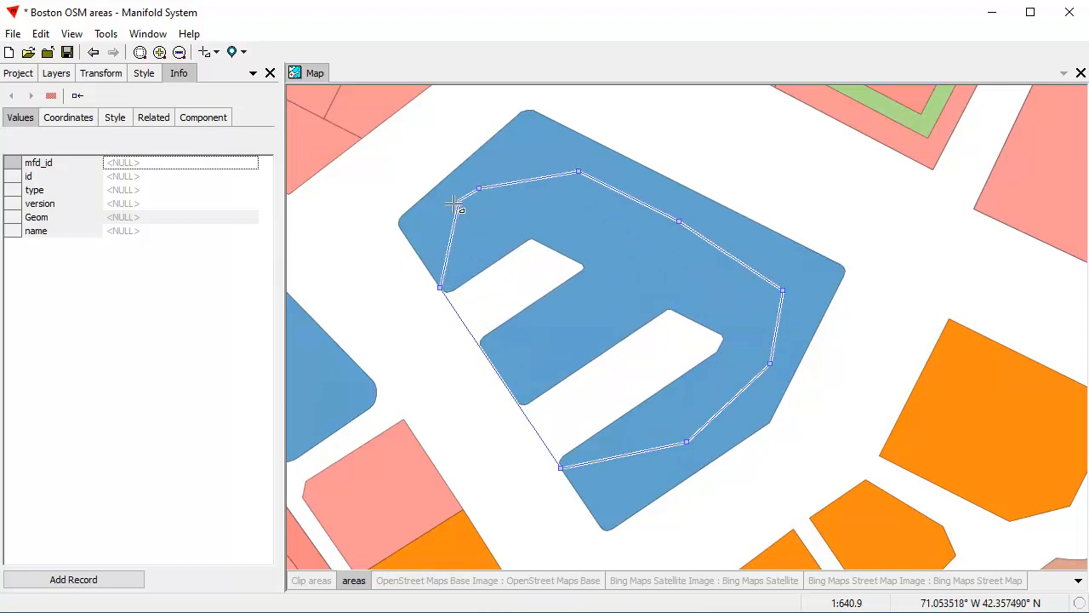
# Clip the new area against the building with Keep inner part off and add the notch-filling result as a record
pyautogui.rightClick(808, 114)
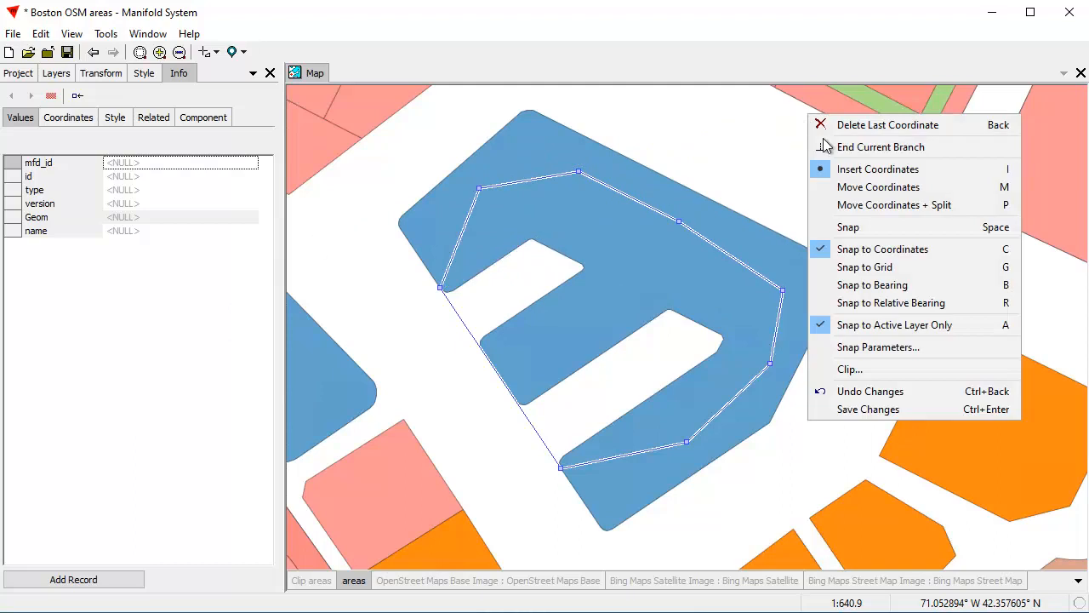
pyautogui.click(872, 369)
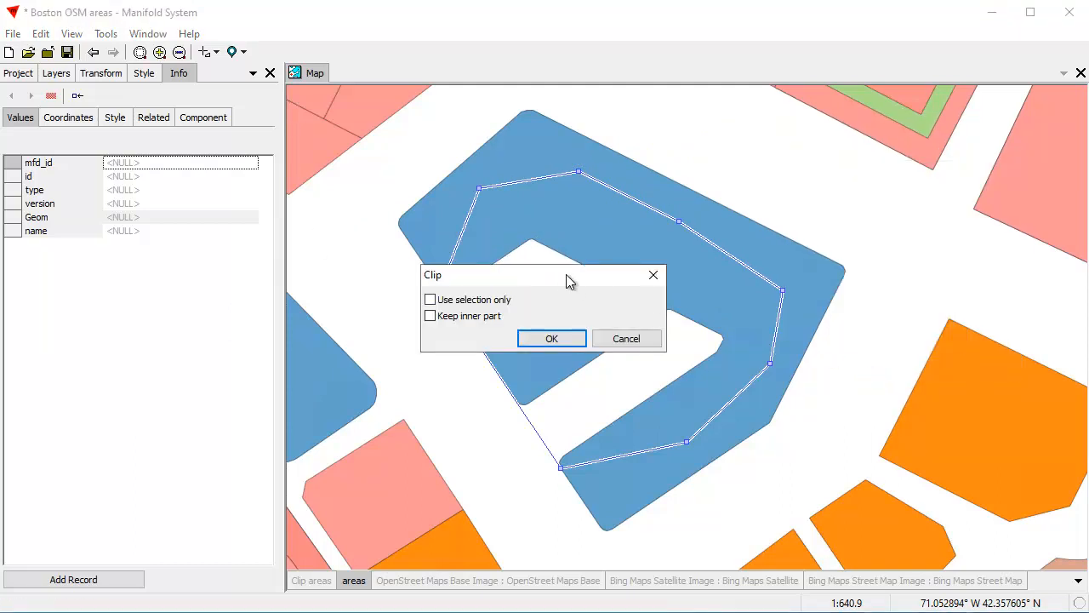
pyautogui.moveTo(558, 274); pyautogui.dragTo(927, 177)
pyautogui.click(902, 242)
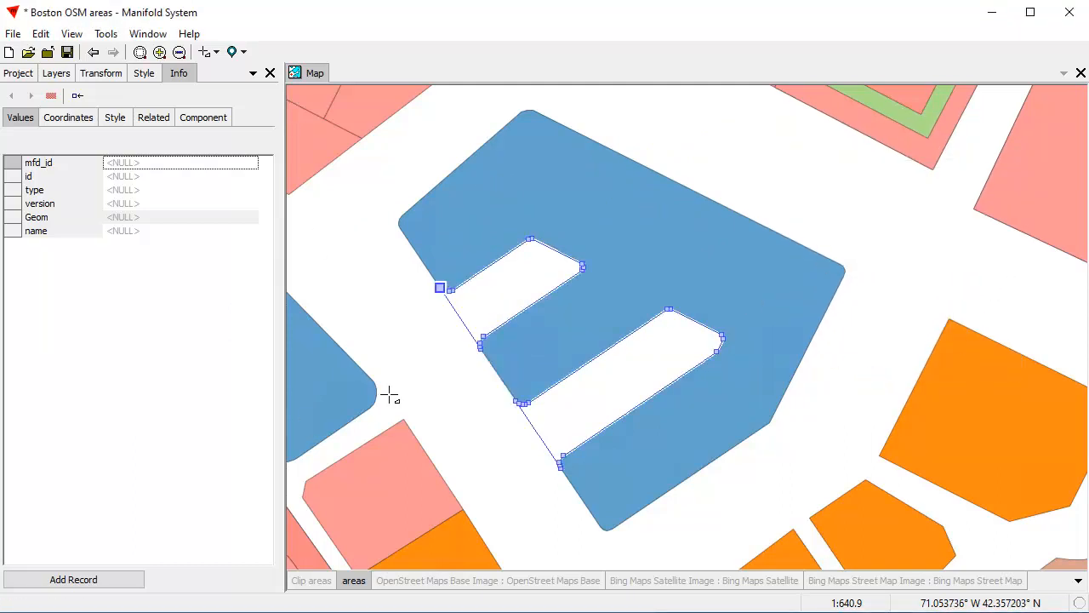
pyautogui.click(87, 582)
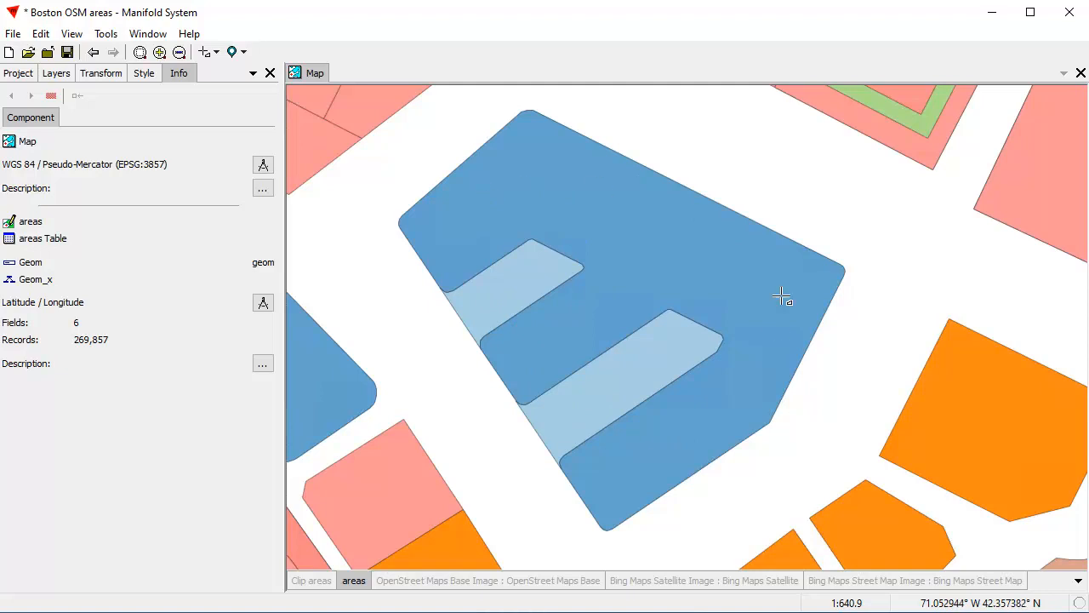
# Select the notch-filling area and merge it into the E-shaped building, using the selection only and copying the building's field values
pyautogui.click(216, 52)
pyautogui.click(235, 73)
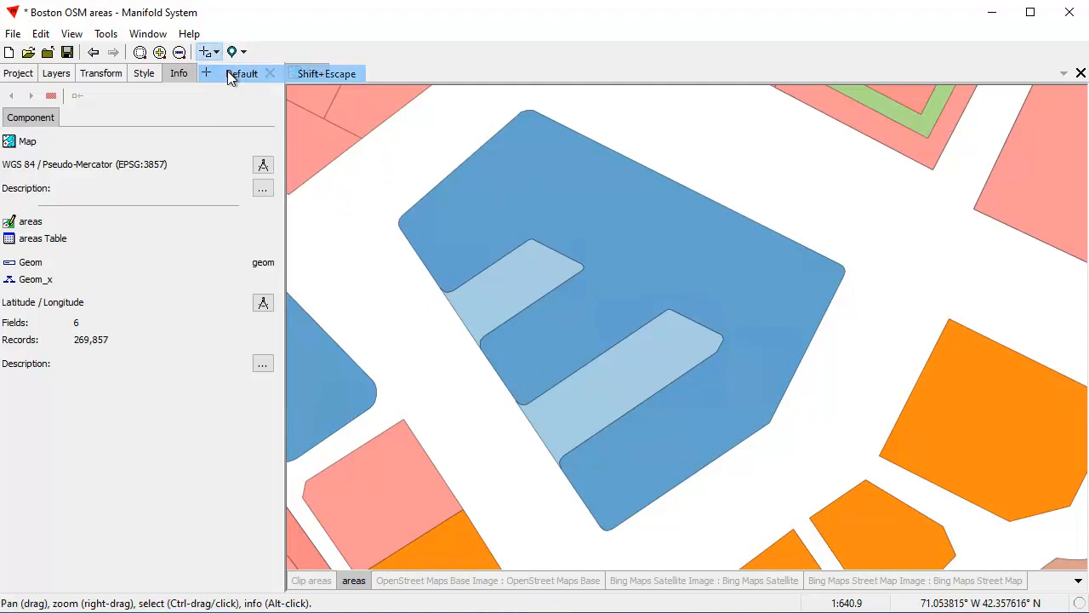
pyautogui.keyDown('ctrl'); pyautogui.click(508, 293); pyautogui.keyUp('ctrl')
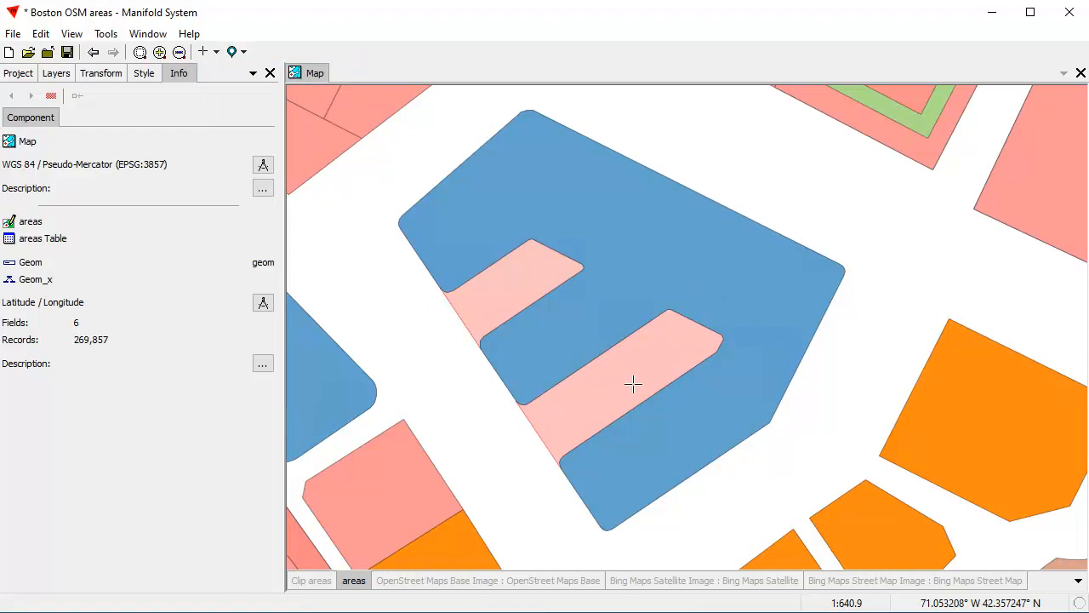
pyautogui.click(651, 263)
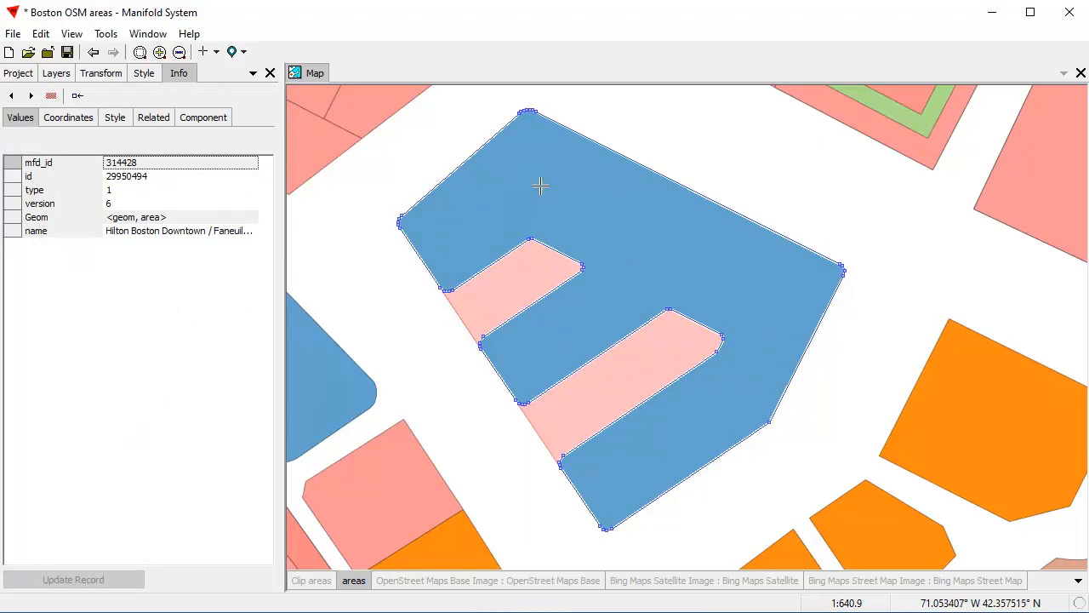
pyautogui.rightClick(553, 163)
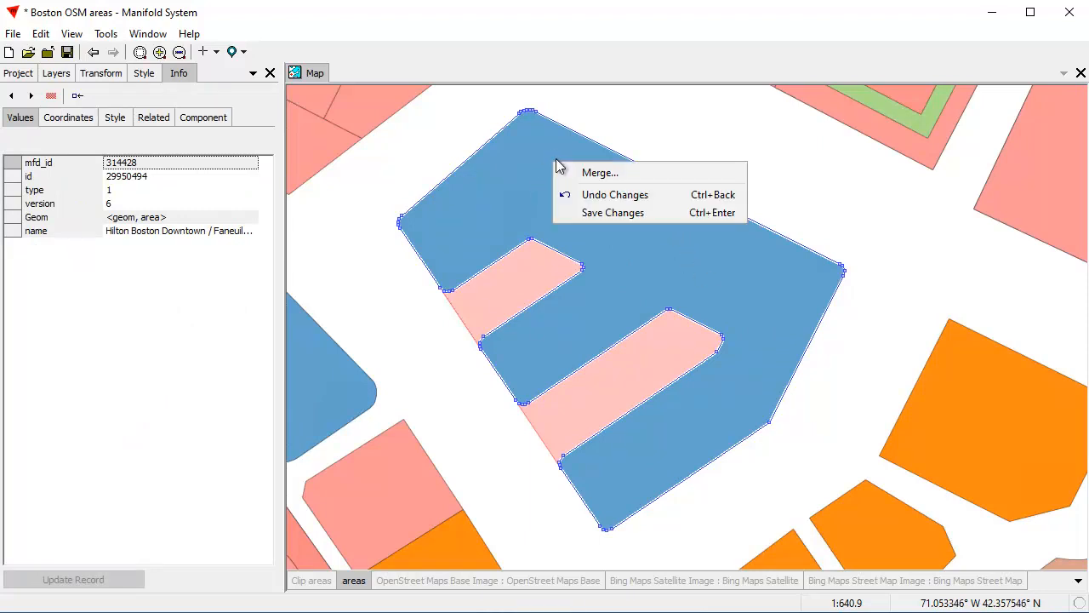
pyautogui.click(617, 172)
pyautogui.moveTo(584, 201); pyautogui.dragTo(859, 128)
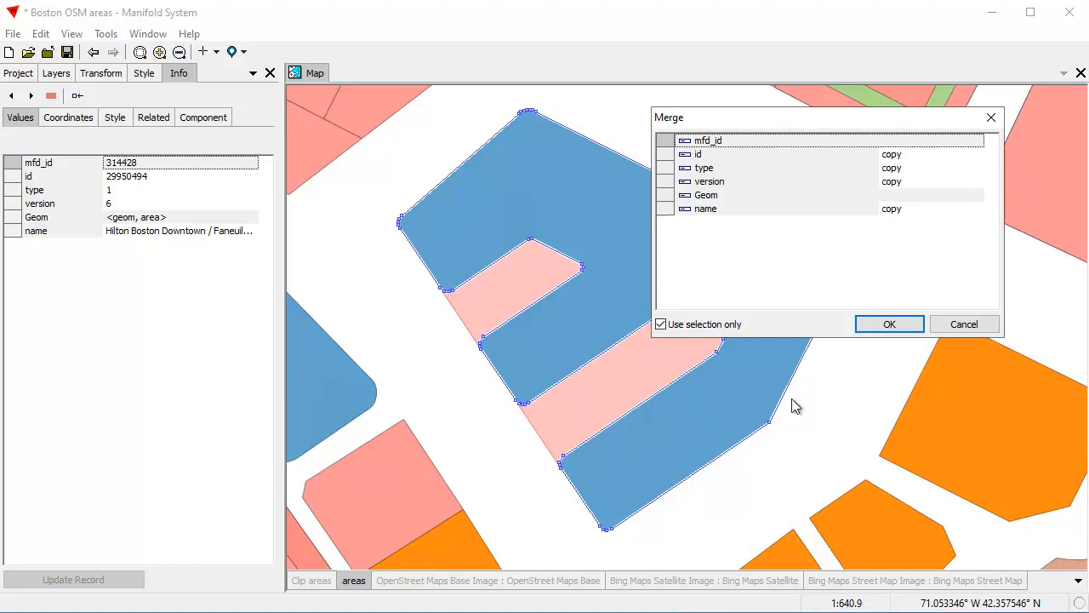
pyautogui.click(889, 324)
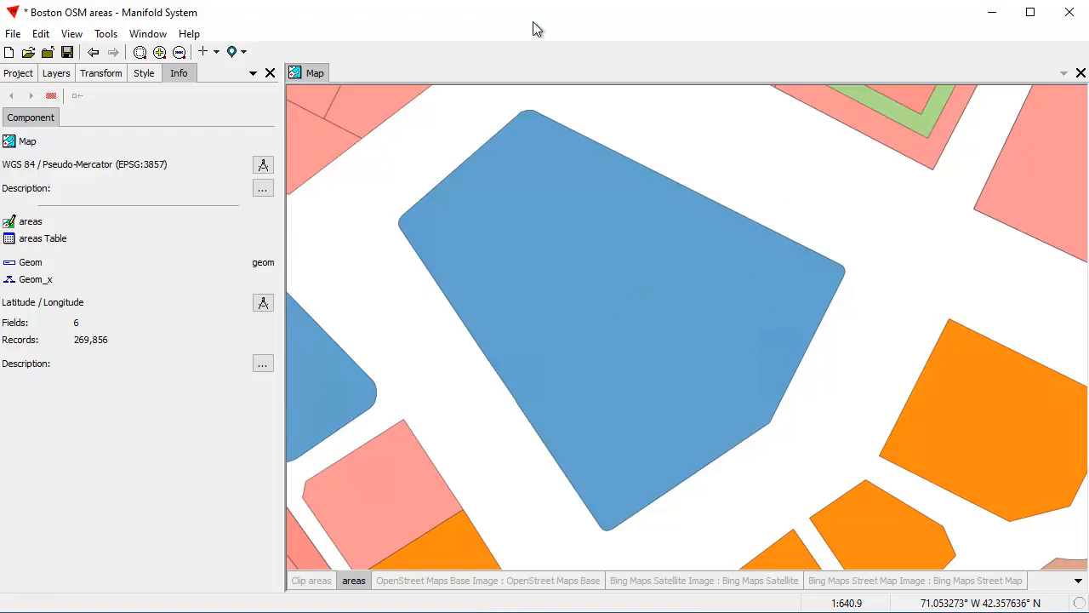
# Open the Boston OSM Areas using GDB project without saving the current changes, and open its Map
pyautogui.scroll(-2, 631, 341)
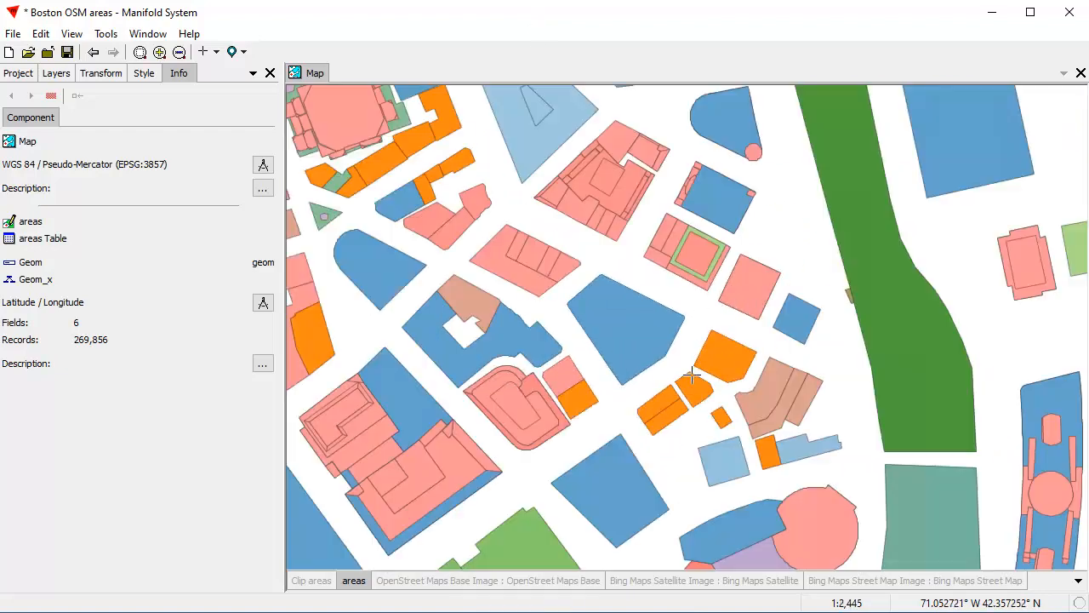
pyautogui.scroll(-2, 539, 315)
pyautogui.moveTo(388, 353); pyautogui.dragTo(673, 313)
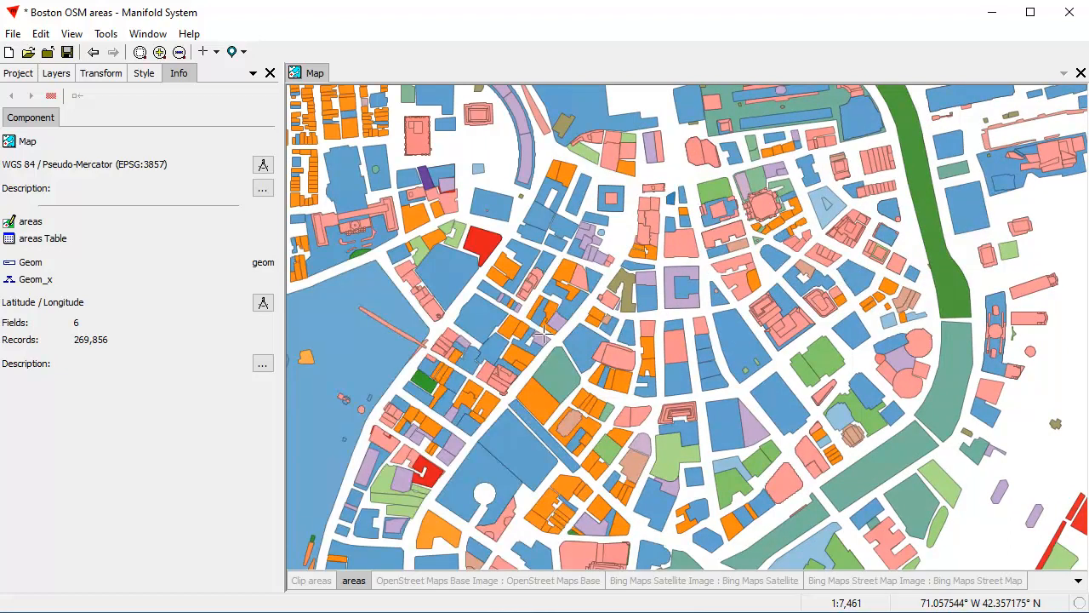
pyautogui.moveTo(180, 612); pyautogui.dragTo(178, 367)
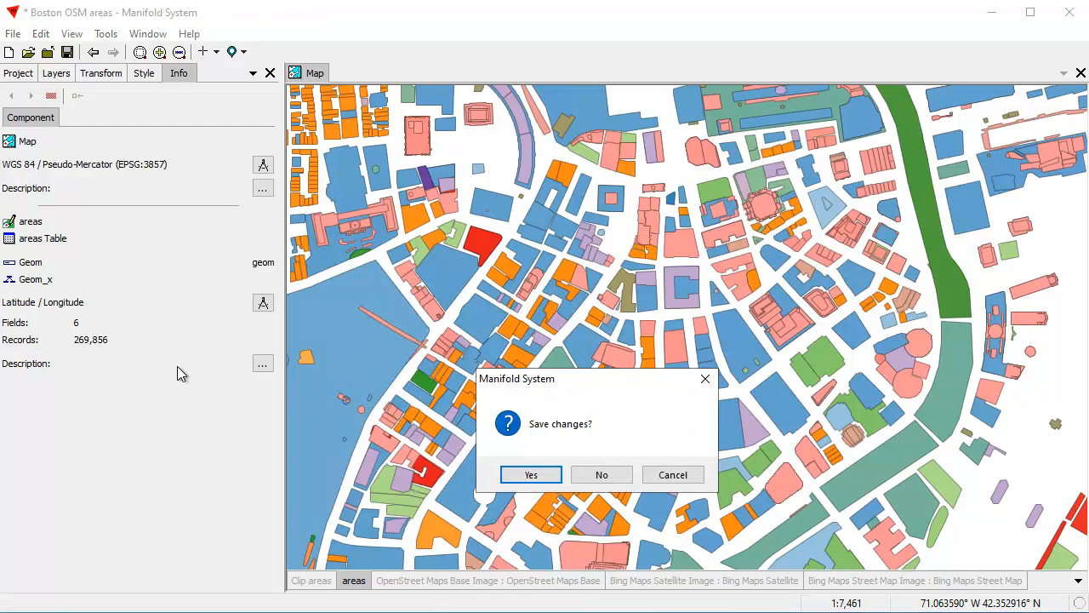
pyautogui.click(601, 475)
pyautogui.doubleClick(44, 191)
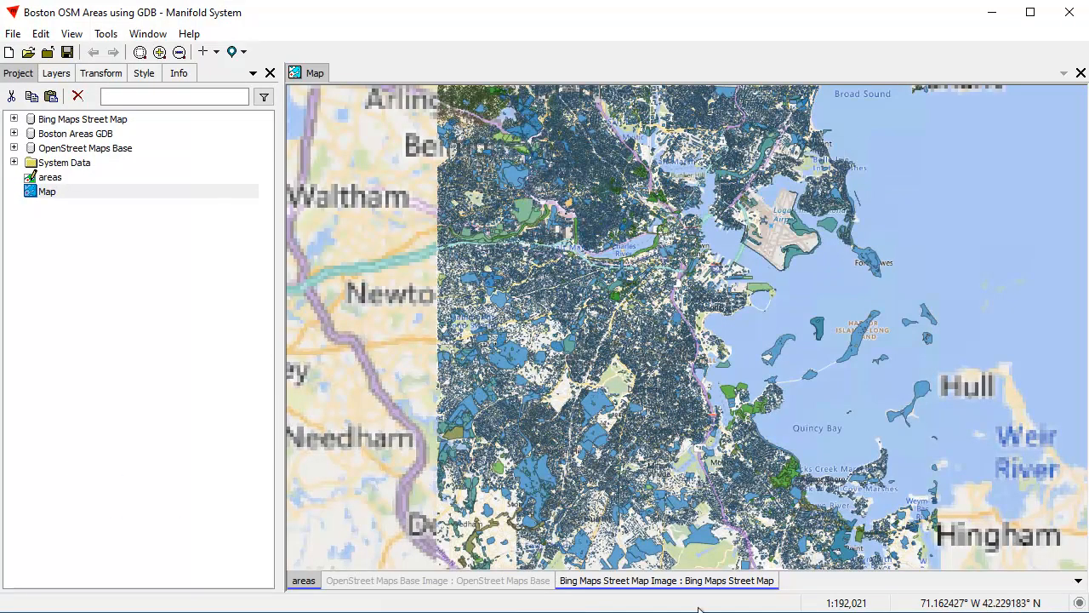
# Turn off the Bing Maps Street Map layer and zoom the areas layer in to downtown Boston at about 1:8,299
pyautogui.keyDown('shift'); pyautogui.click(685, 581); pyautogui.keyUp('shift')
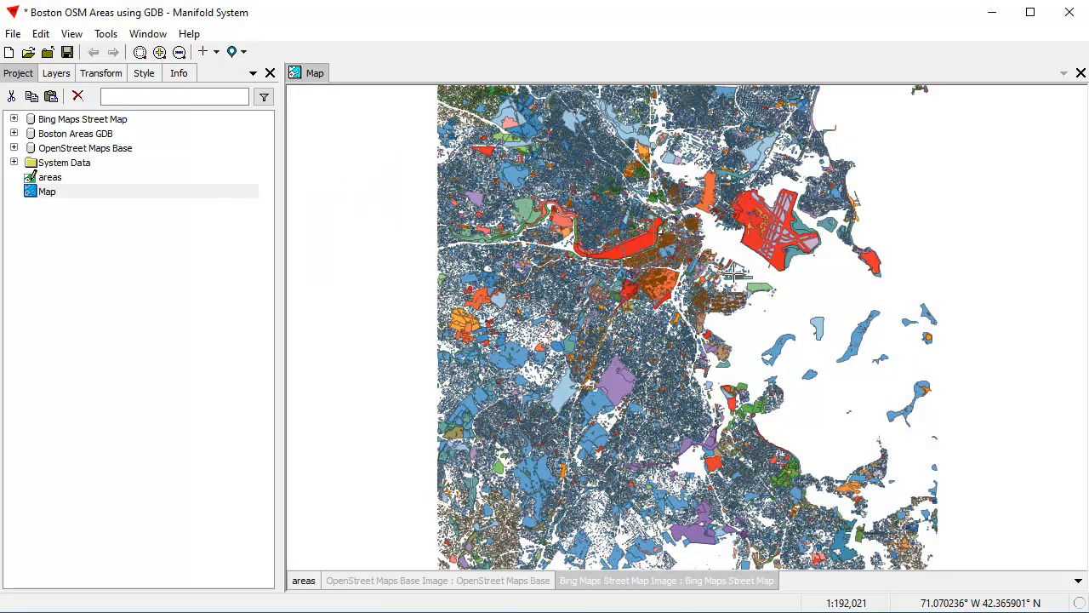
pyautogui.scroll(3, 730, 276)
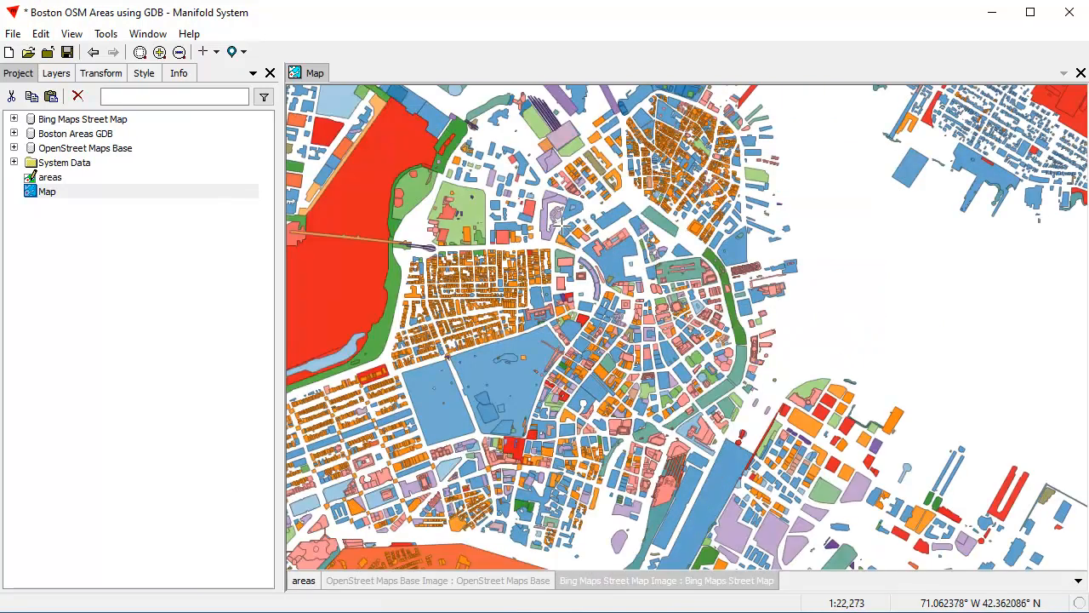
pyautogui.scroll(2, 736, 404)
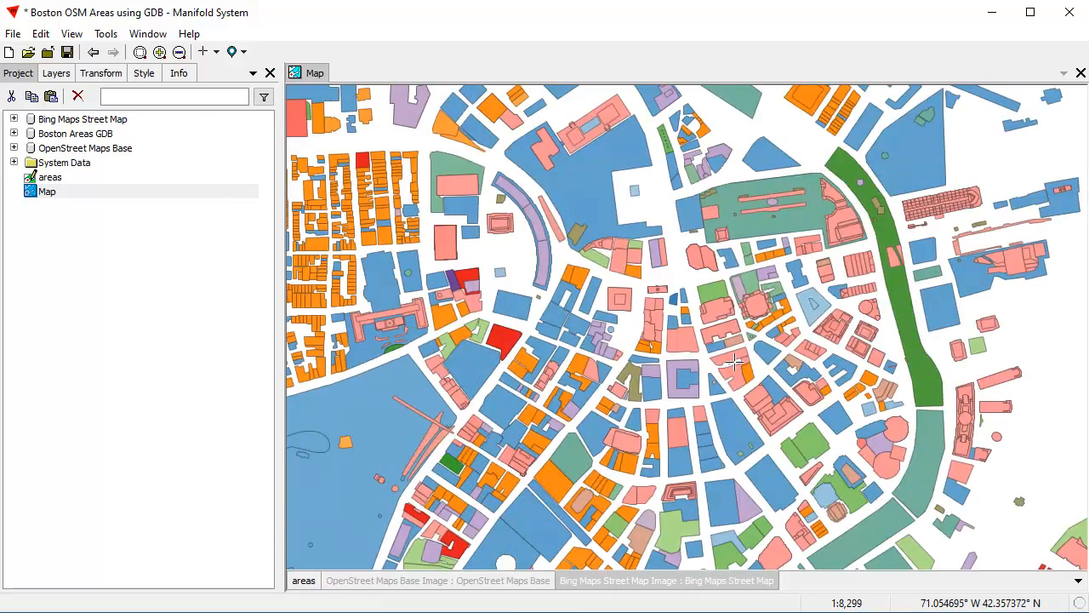
pyautogui.moveTo(781, 367); pyautogui.dragTo(577, 345)
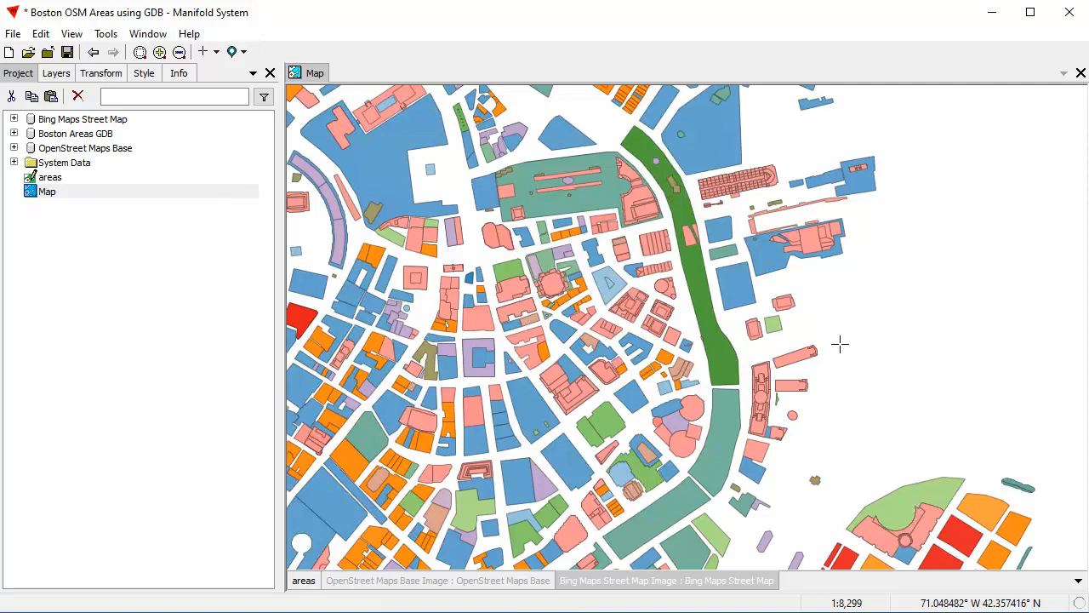
pyautogui.moveTo(651, 365); pyautogui.dragTo(604, 335)
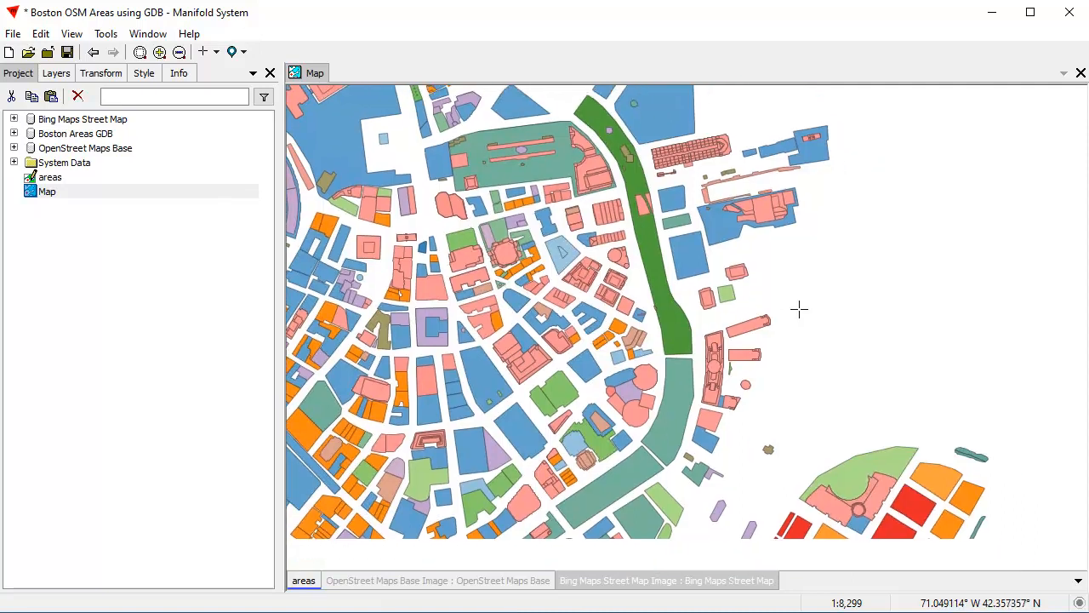